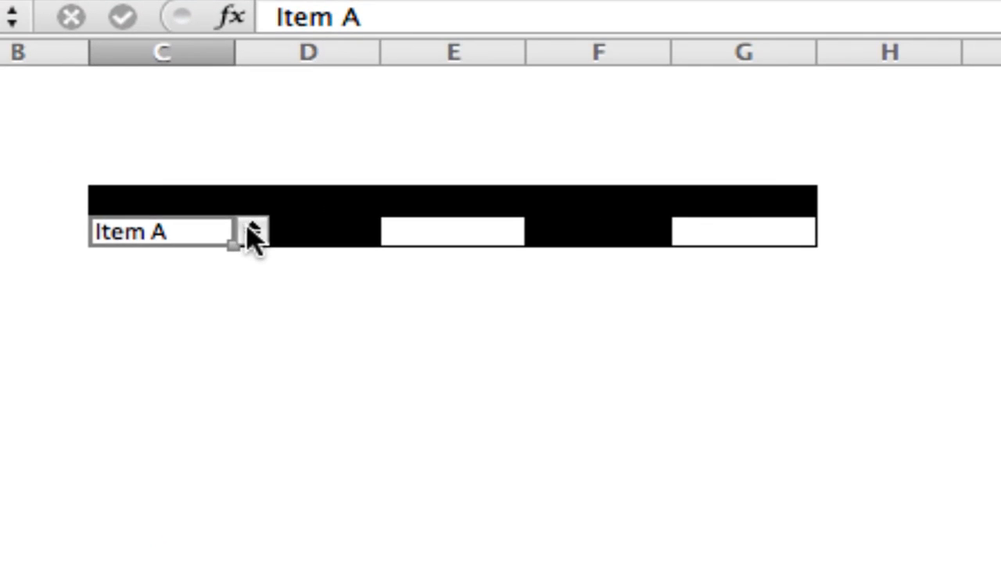
Keep Item A selected in column C and inspect the dependent dropdown options in columns E and G
left_click(238, 201)
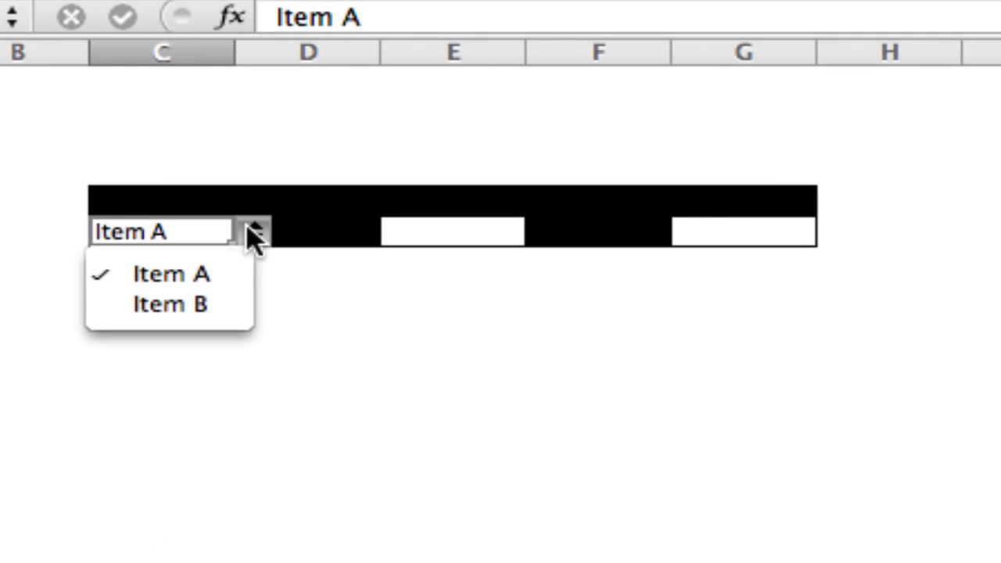
left_click(223, 276)
left_click(469, 232)
left_click(543, 232)
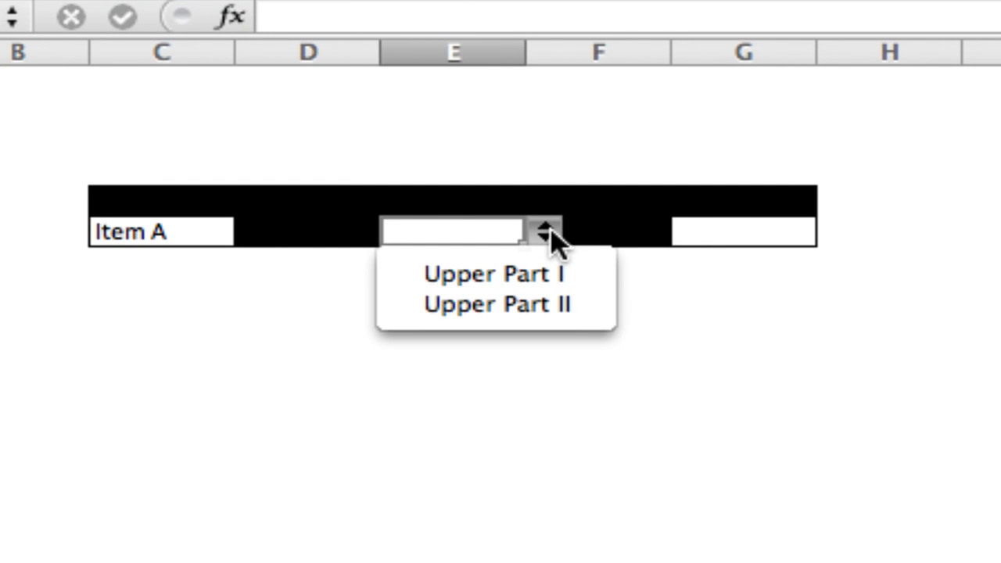
left_click(544, 235)
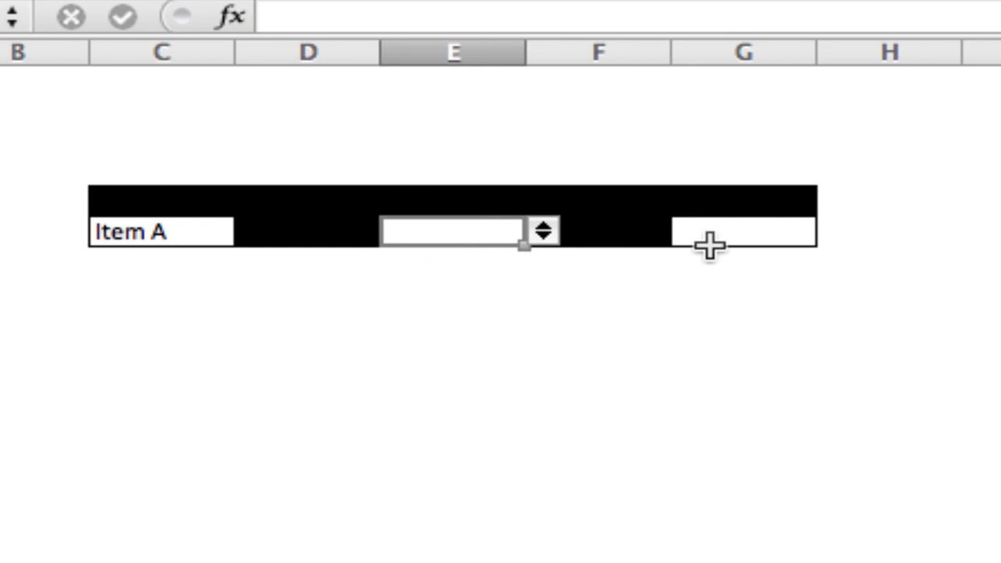
left_click(716, 238)
left_click(836, 233)
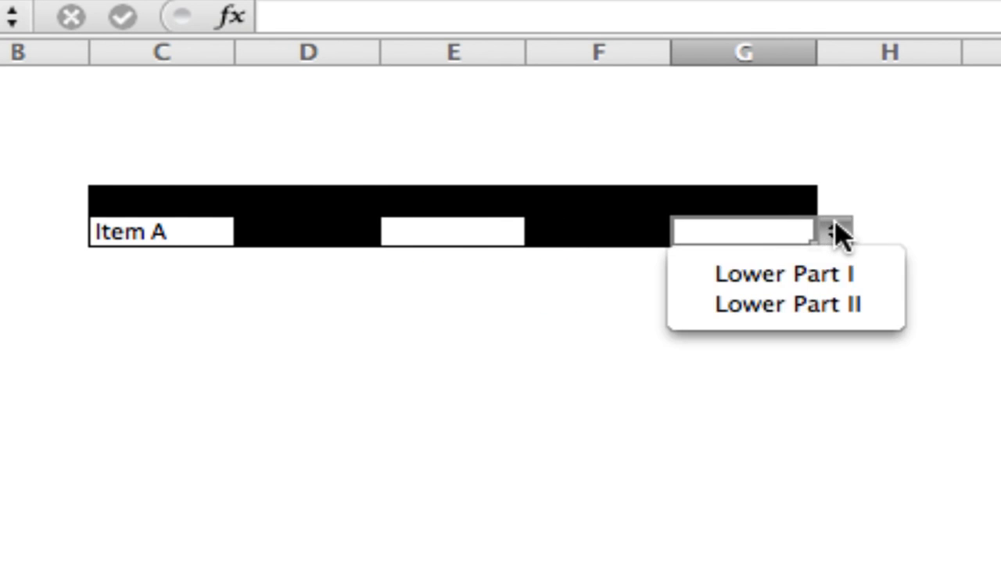
left_click(466, 227)
Change the column C selection to Item B and check the dependent dropdown options in columns E and G
left_click(204, 231)
left_click(261, 230)
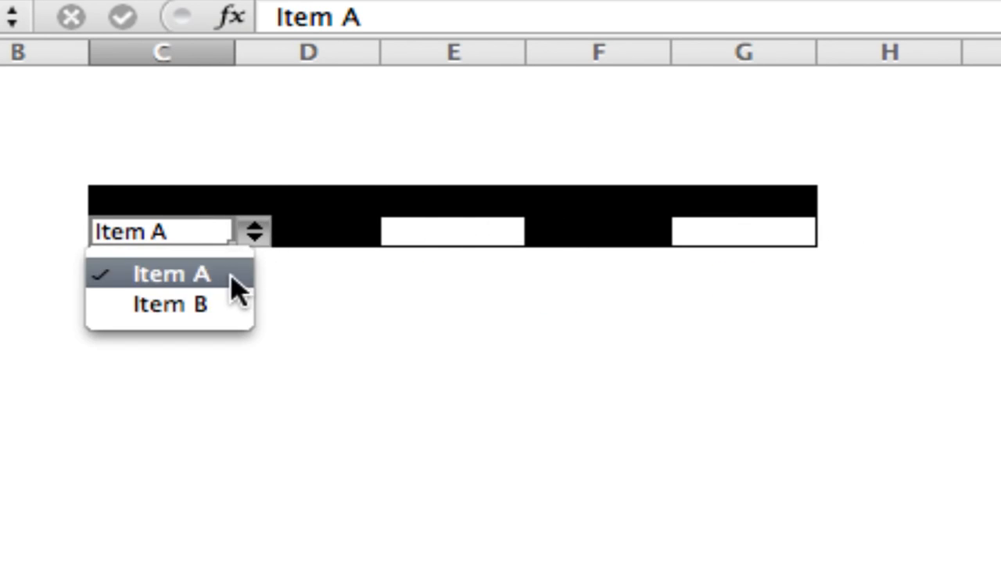
left_click(248, 303)
left_click(432, 220)
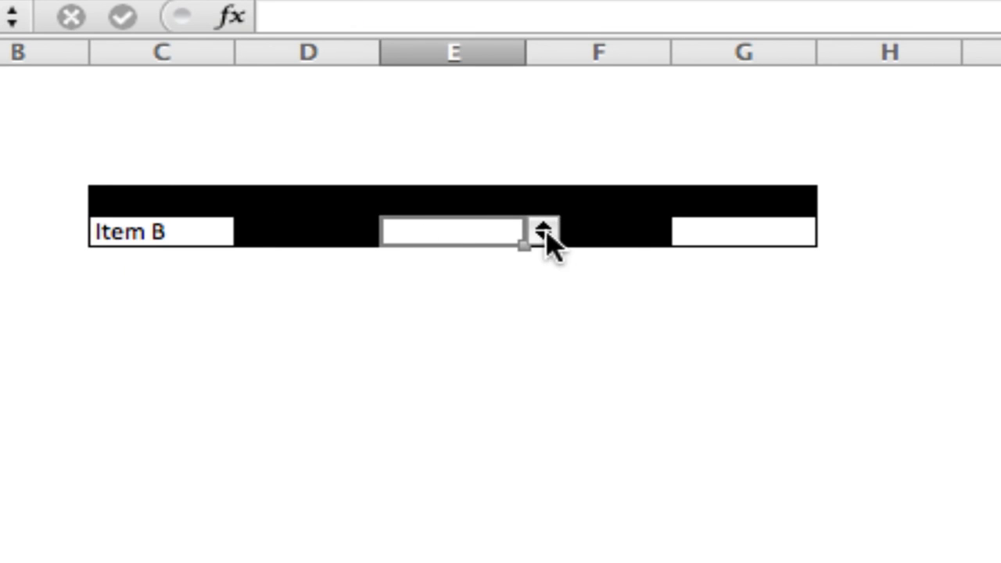
left_click(543, 233)
left_click(545, 233)
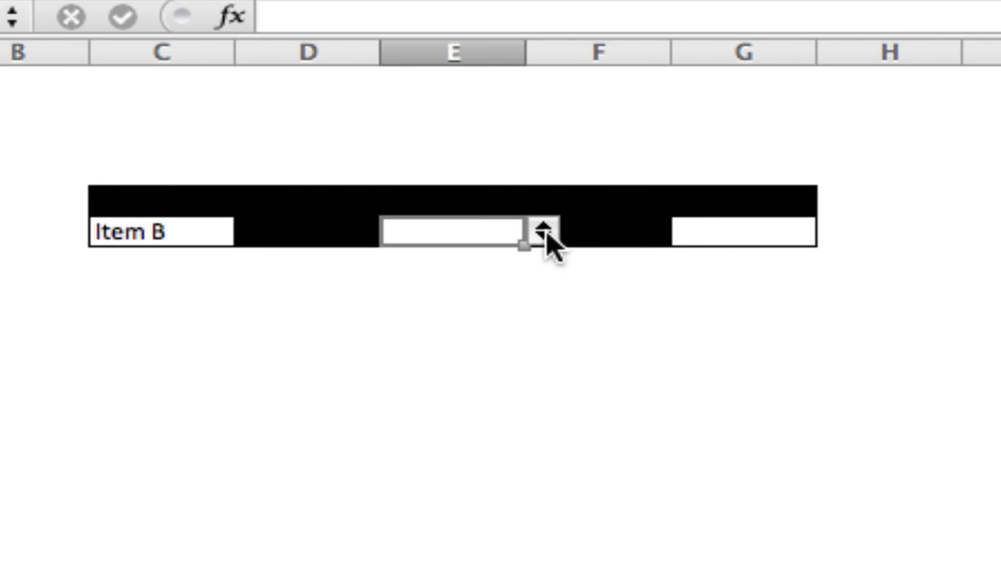
left_click(706, 231)
left_click(834, 232)
left_click(834, 232)
left_click(834, 232)
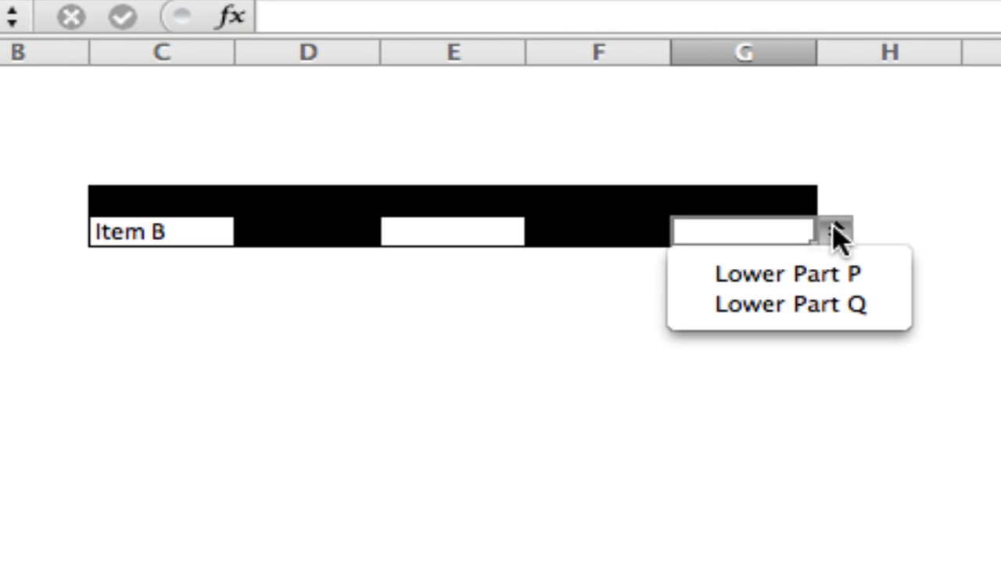
left_click(834, 233)
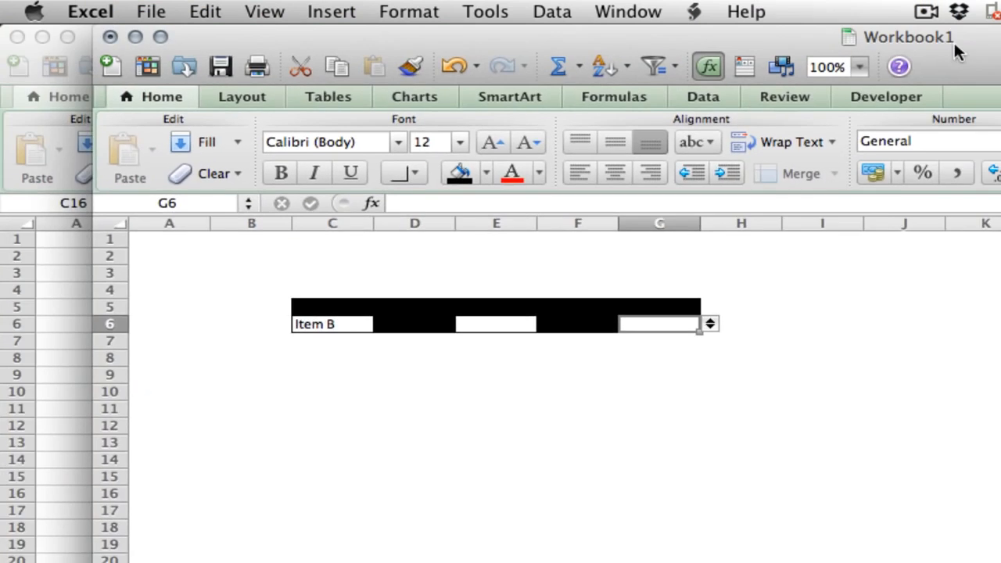
Select the entire blank worksheet in Workbook2 and enlarge all its columns and rows
left_click_drag(954, 45, 0, 12)
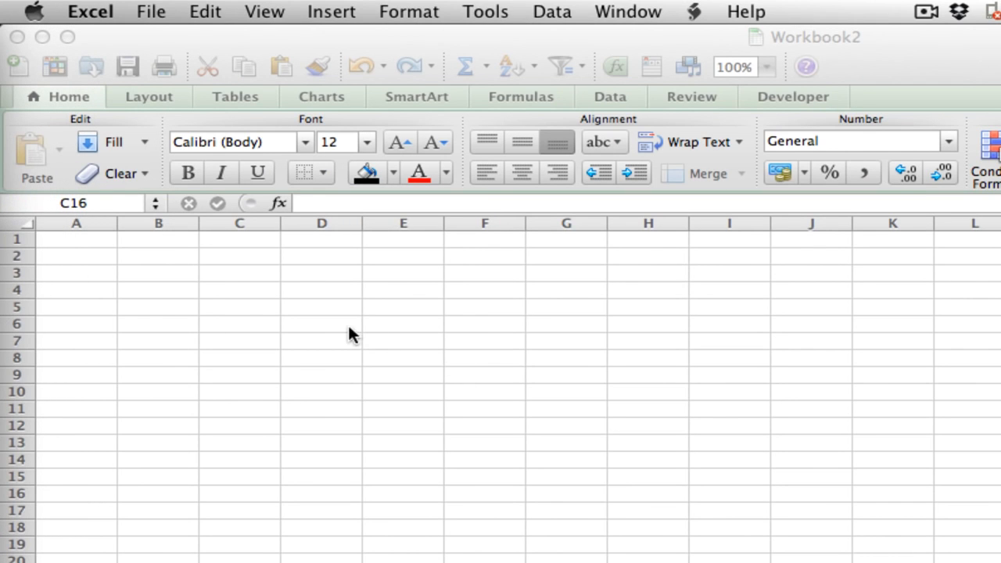
left_click(25, 223)
left_click(25, 223)
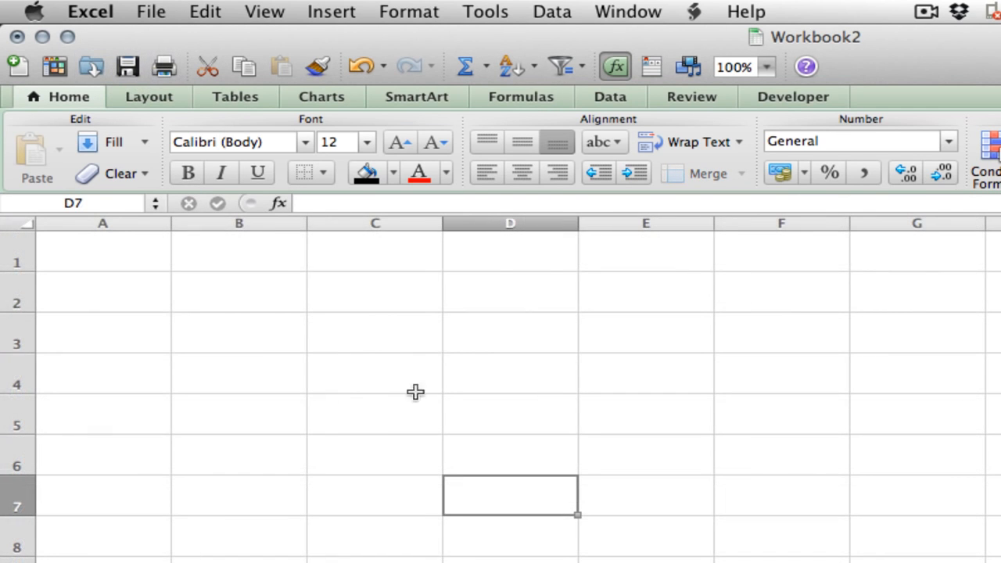
Enter the headers Main List, Upper Parts and Lower Parts in cells C3, D3 and E3
left_click(357, 335)
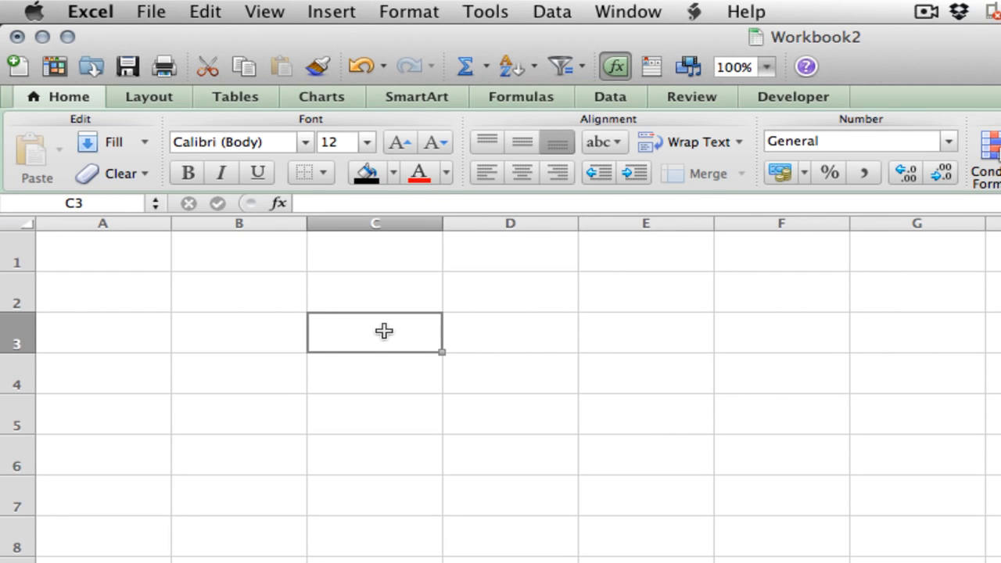
type("Main List")
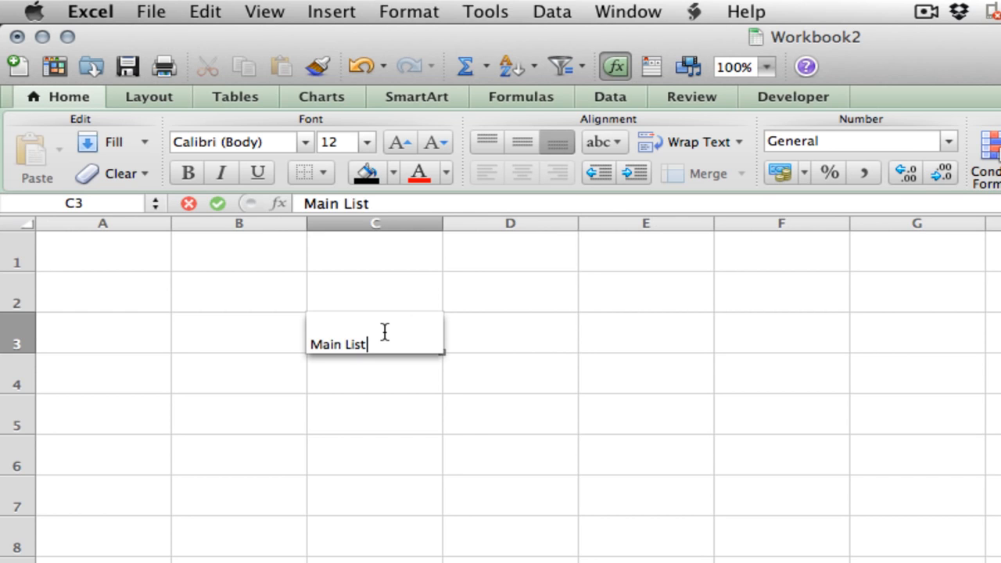
key("Tab")
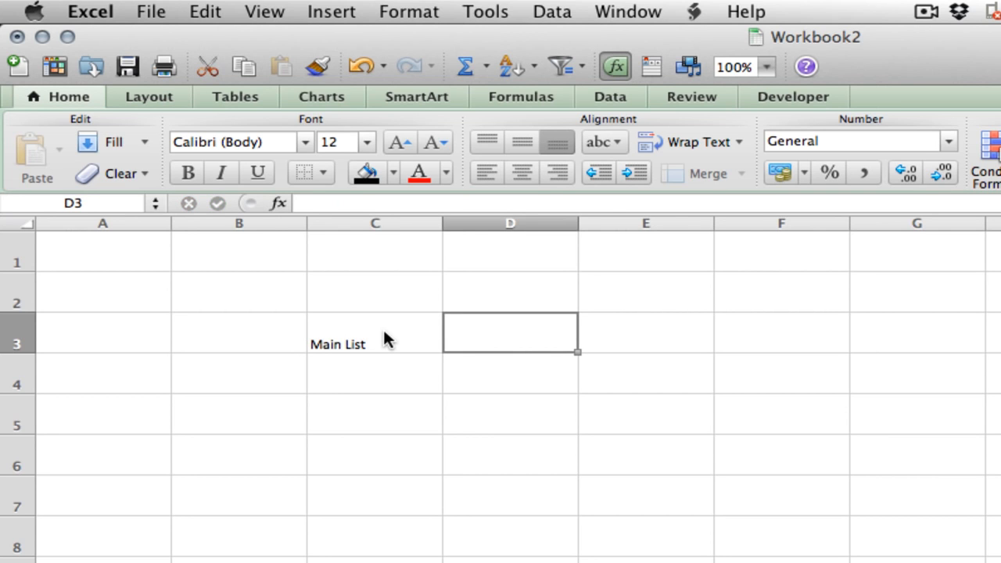
type("Upper Pa")
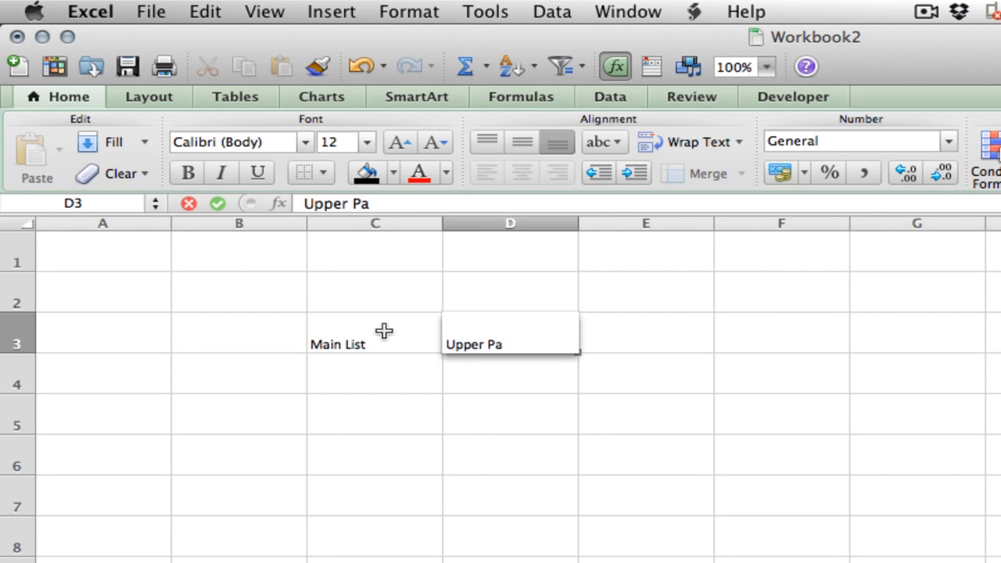
type("rts")
key("Return")
key("Right")
key("Up")
type("L")
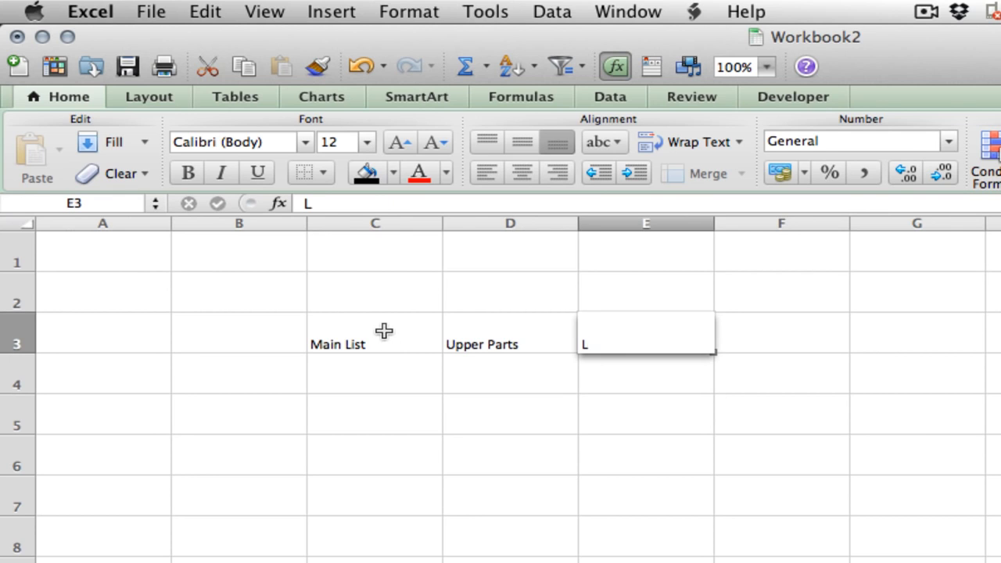
type("ower Parts")
key("Return")
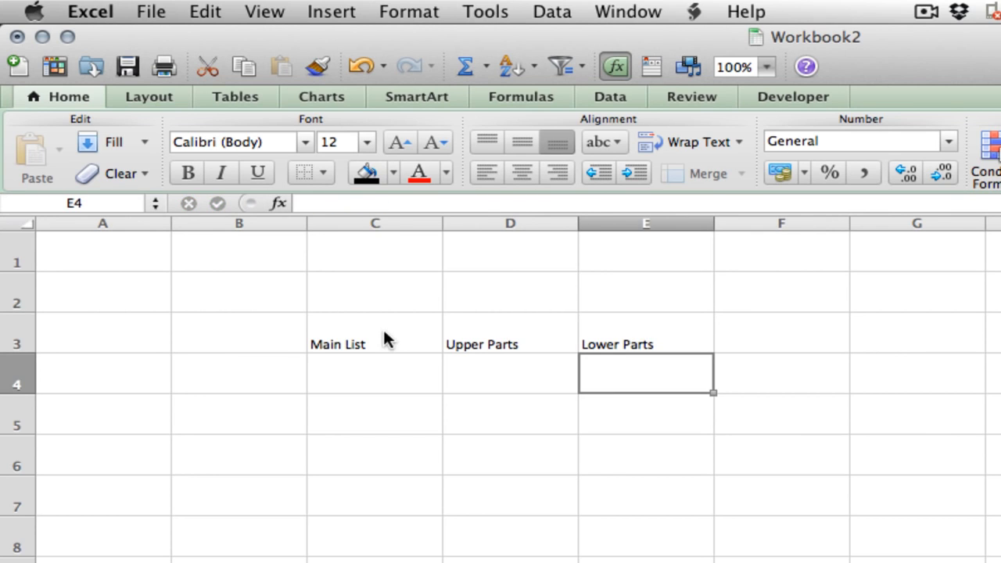
Set the headers in C3:E3 to font size 16 and centre them horizontally
left_click_drag(385, 337, 625, 344)
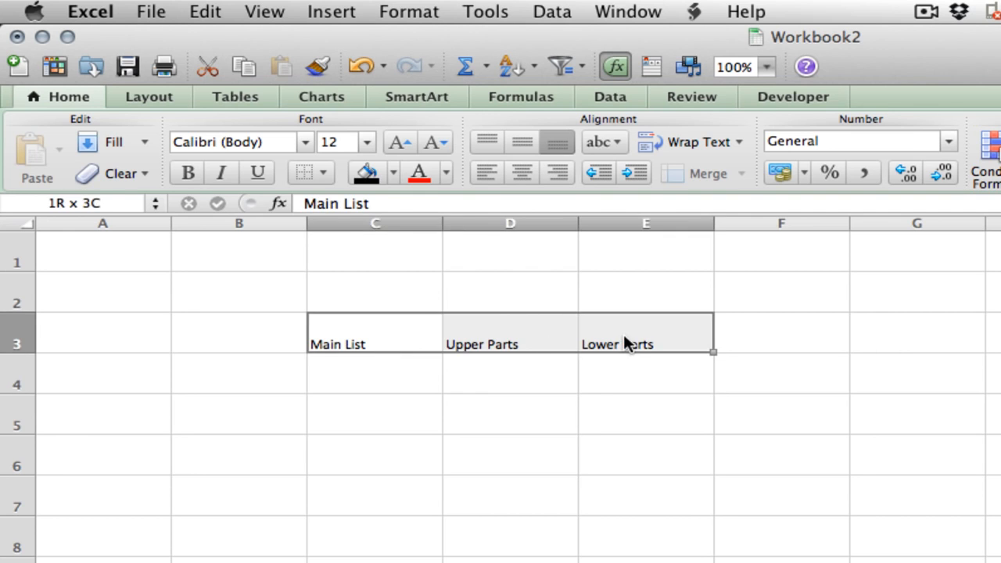
left_click(368, 144)
left_click(354, 225)
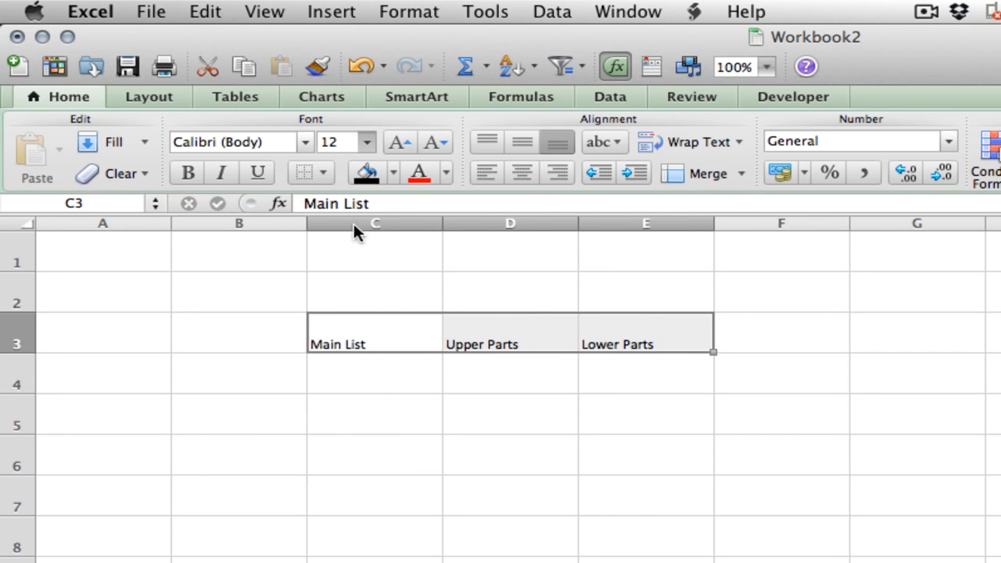
left_click(518, 171)
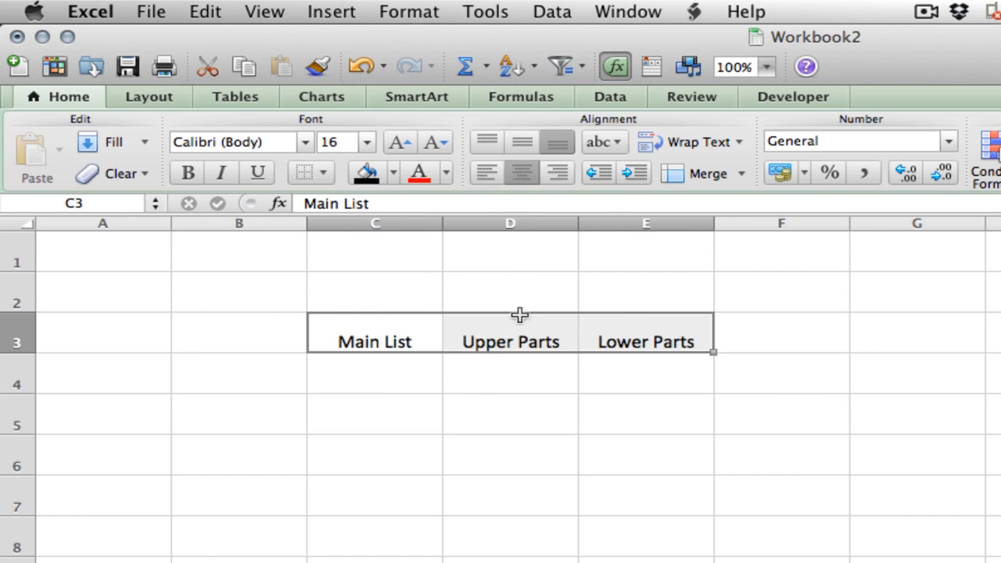
Apply borders around and between all cells in the range C3:E4
left_click(469, 406)
left_click_drag(398, 349, 644, 375)
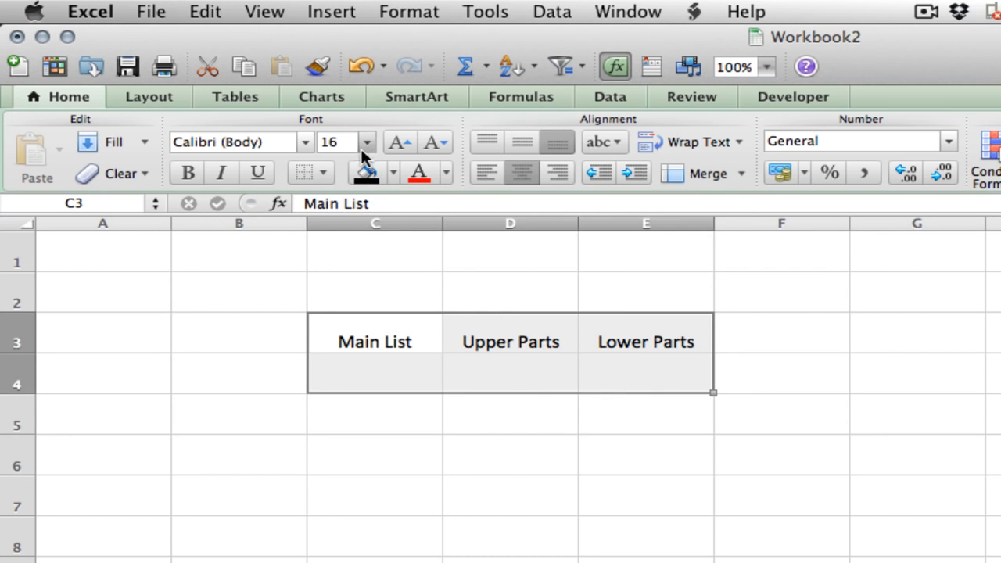
left_click(324, 173)
left_click(346, 223)
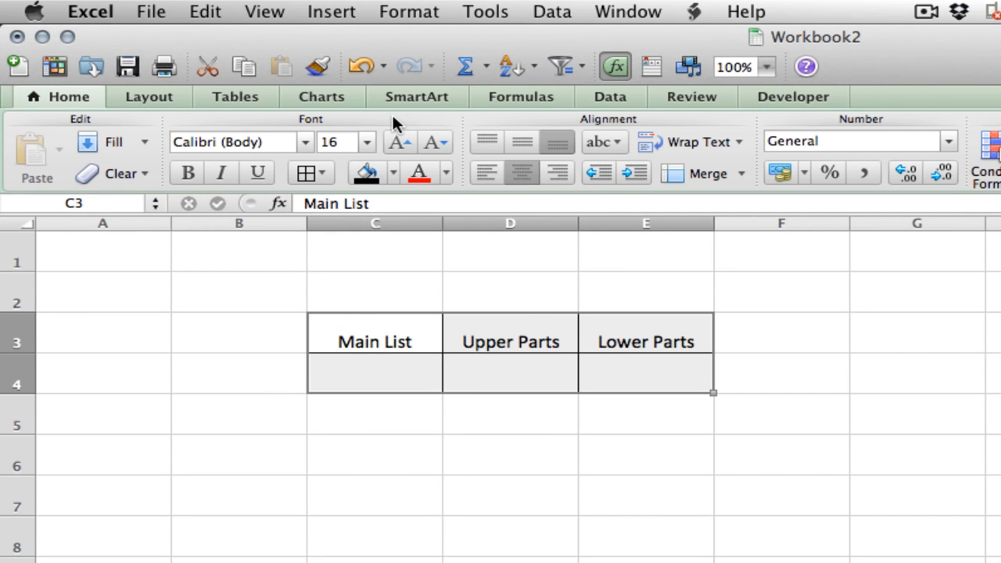
Hide the worksheet's gridlines and select the empty cell C4 under Main List
left_click(148, 98)
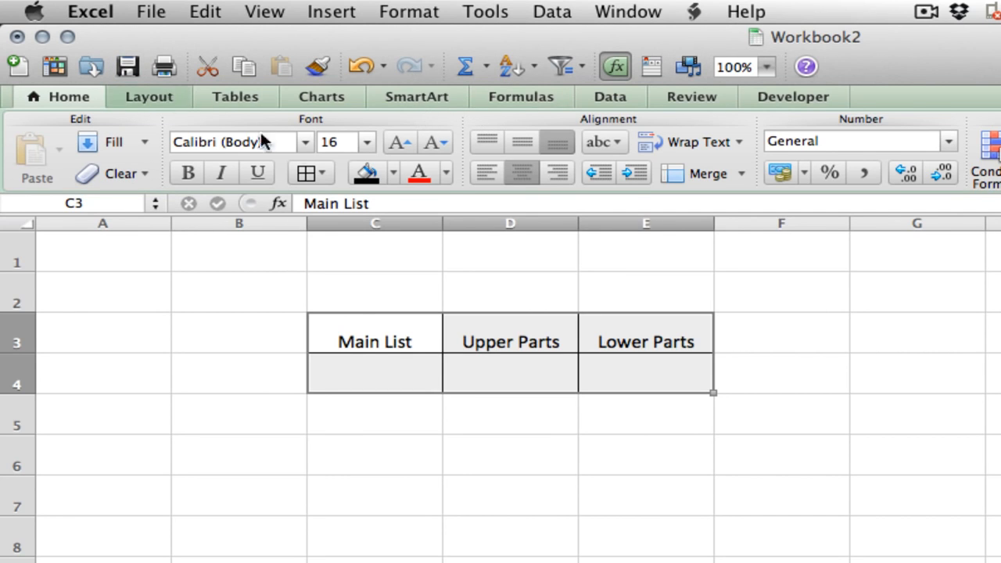
left_click(601, 142)
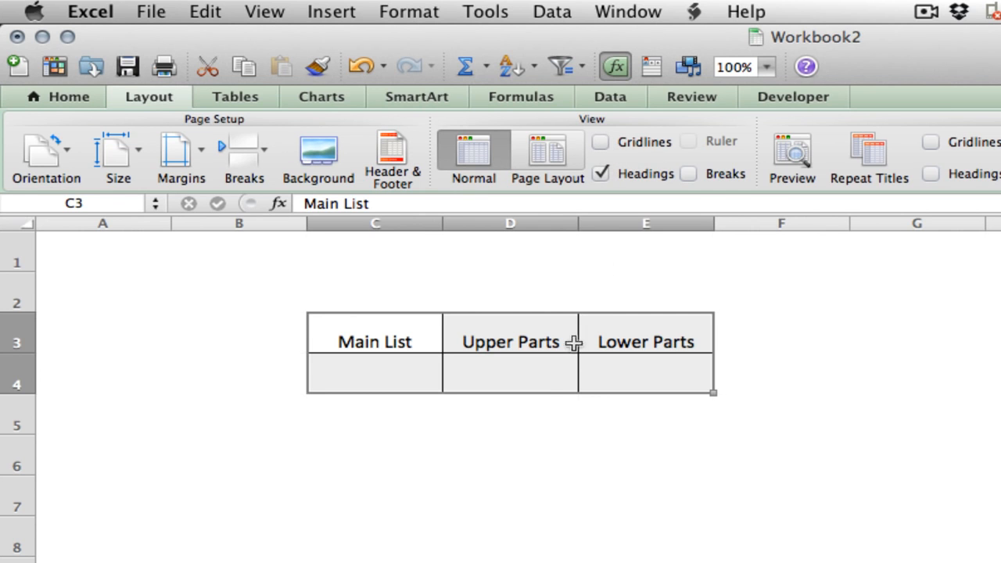
left_click(539, 419)
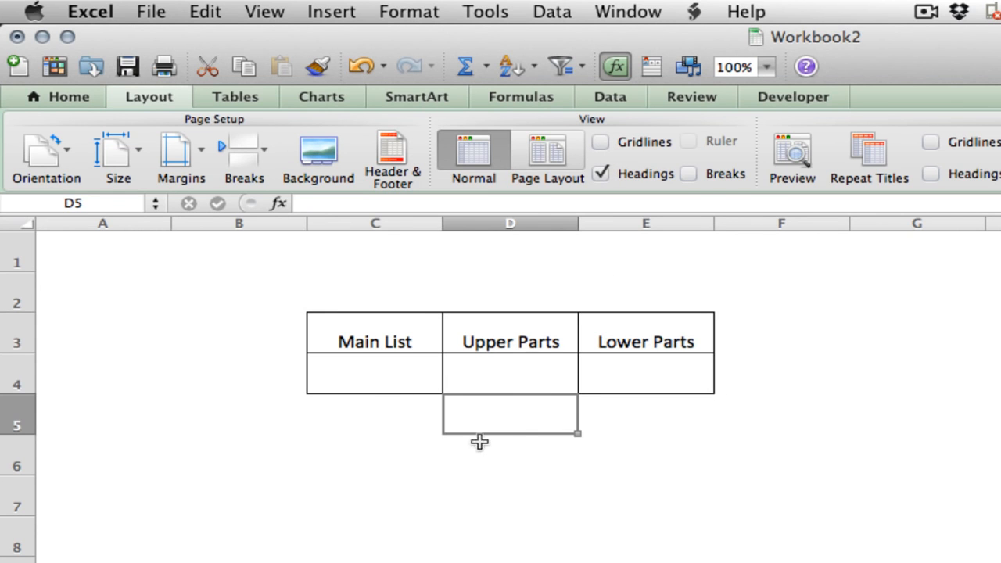
left_click(382, 382)
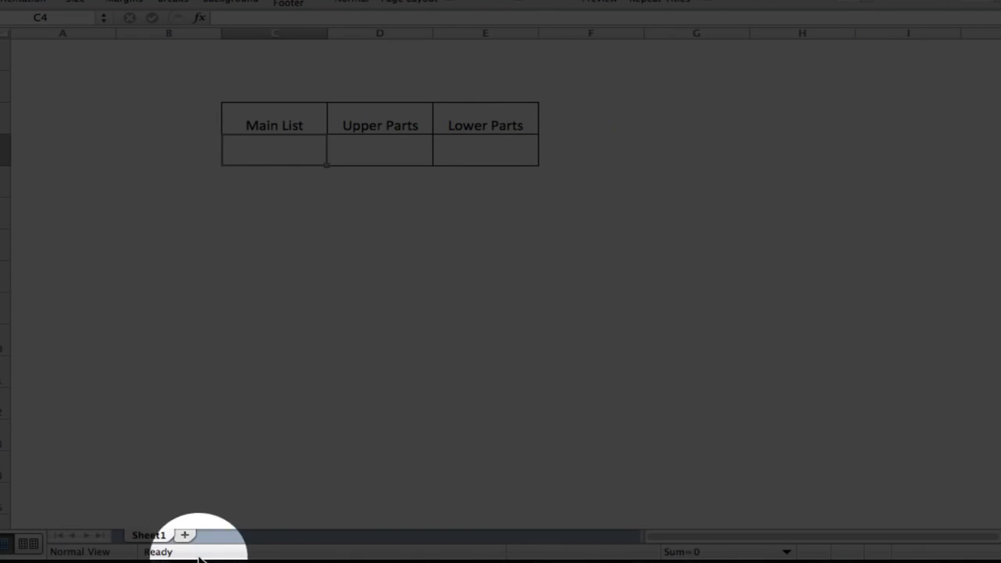
Add a new worksheet and list Item A and Item B in cells B4 and B5
left_click(184, 535)
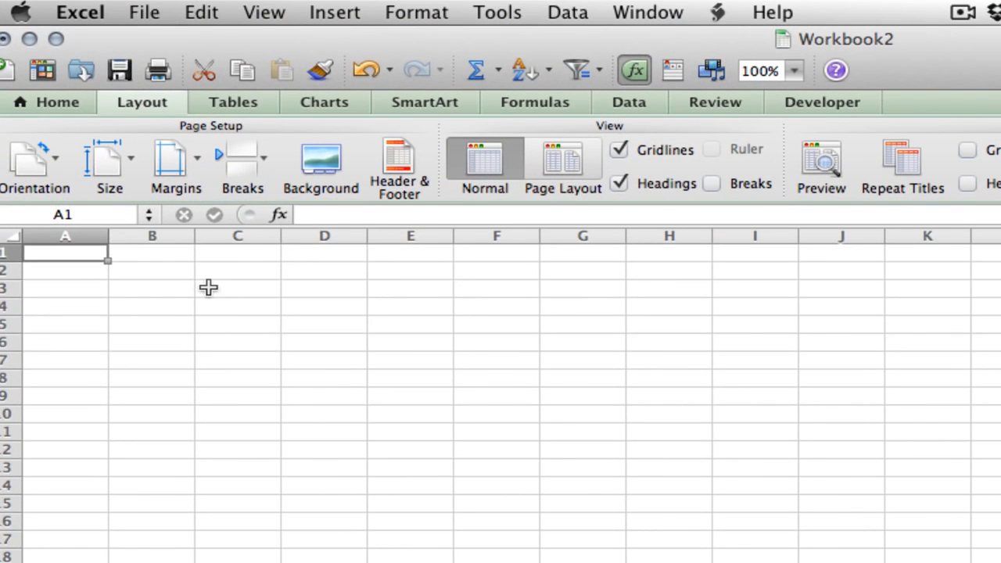
left_click(117, 86)
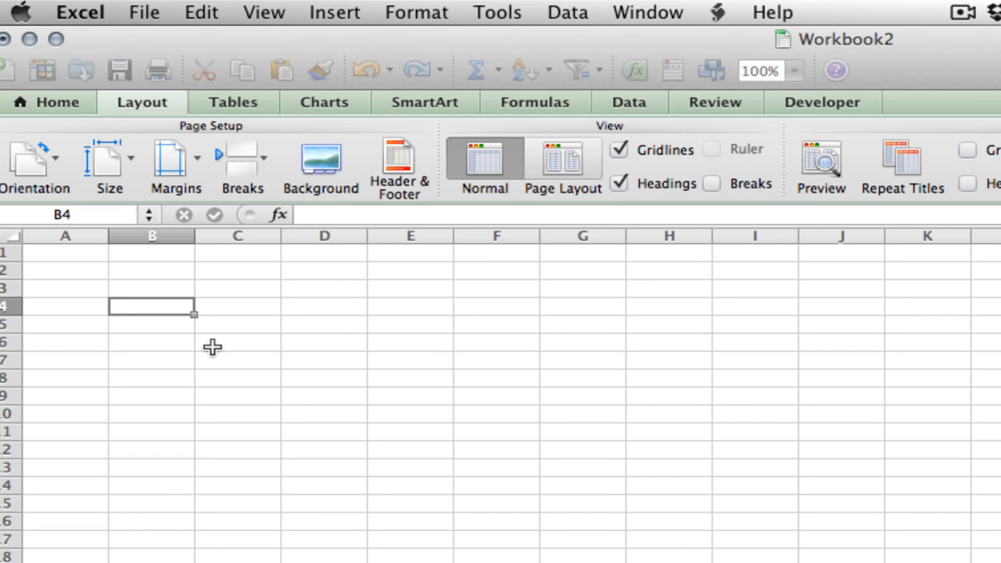
type("Item A")
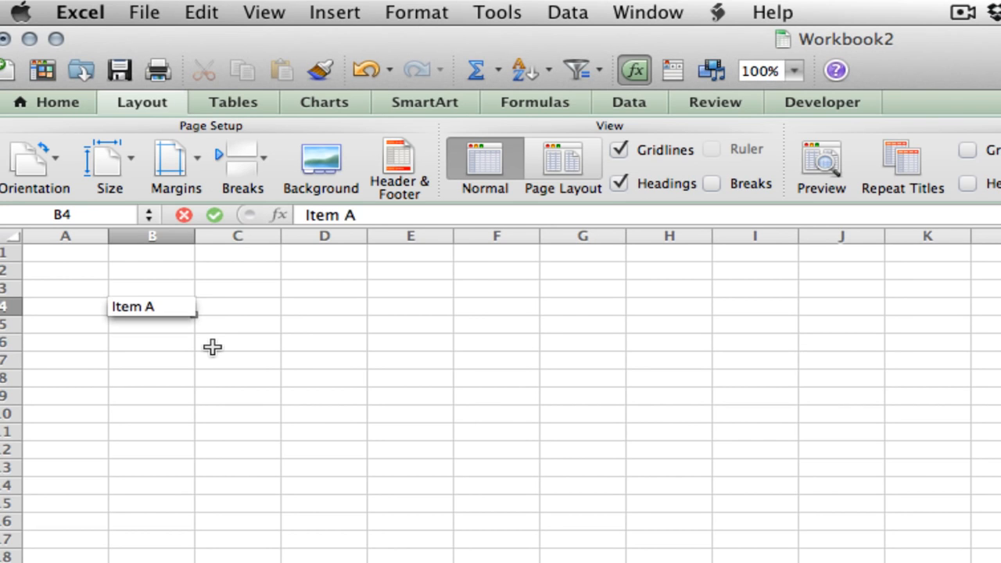
key("Return")
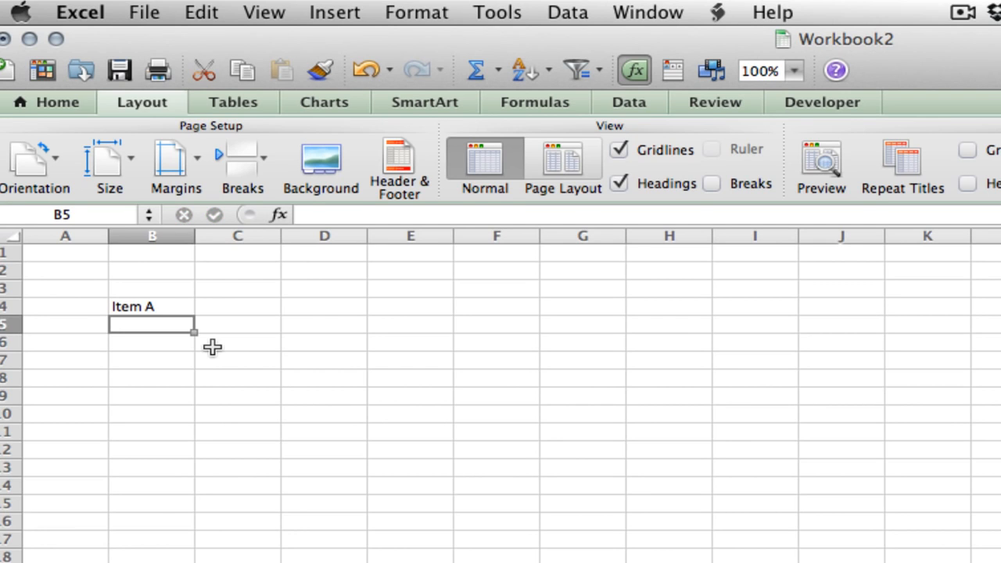
type("Item B")
key("Return")
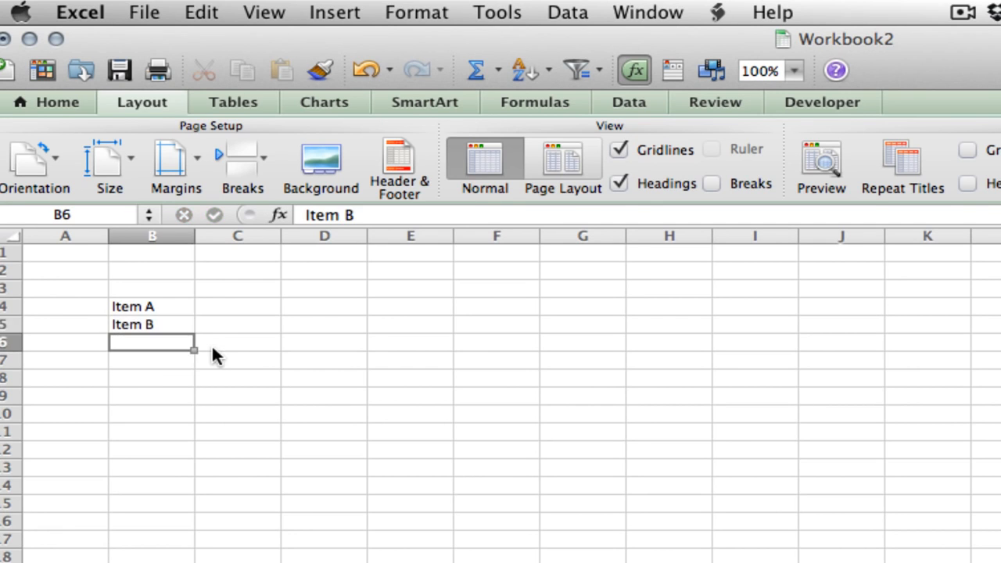
Define the name Main for the cells B4:B5 that hold Item A and Item B
key("Up")
left_click_drag(192, 306, 174, 321)
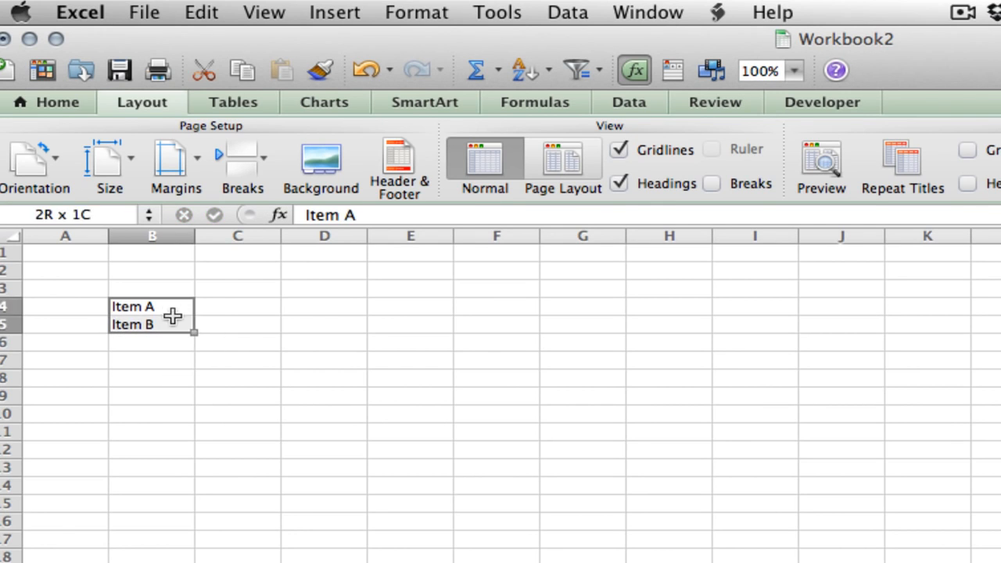
left_click(420, 16)
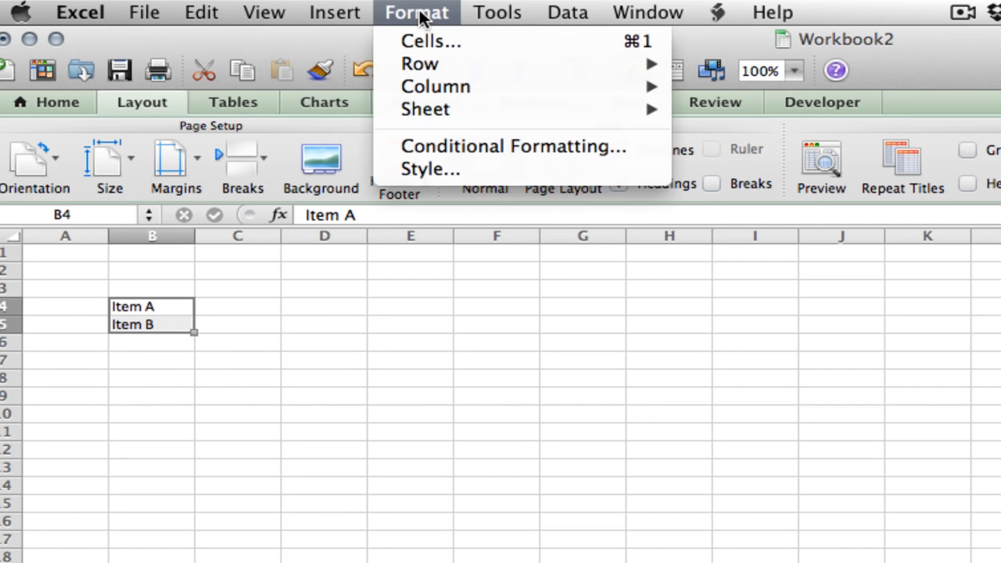
mouse_move(330, 14)
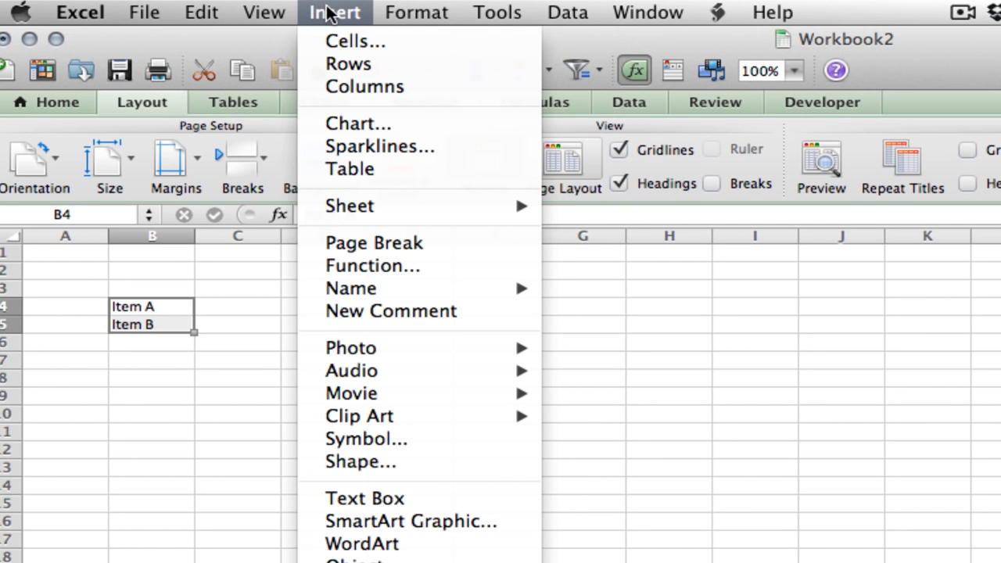
mouse_move(391, 286)
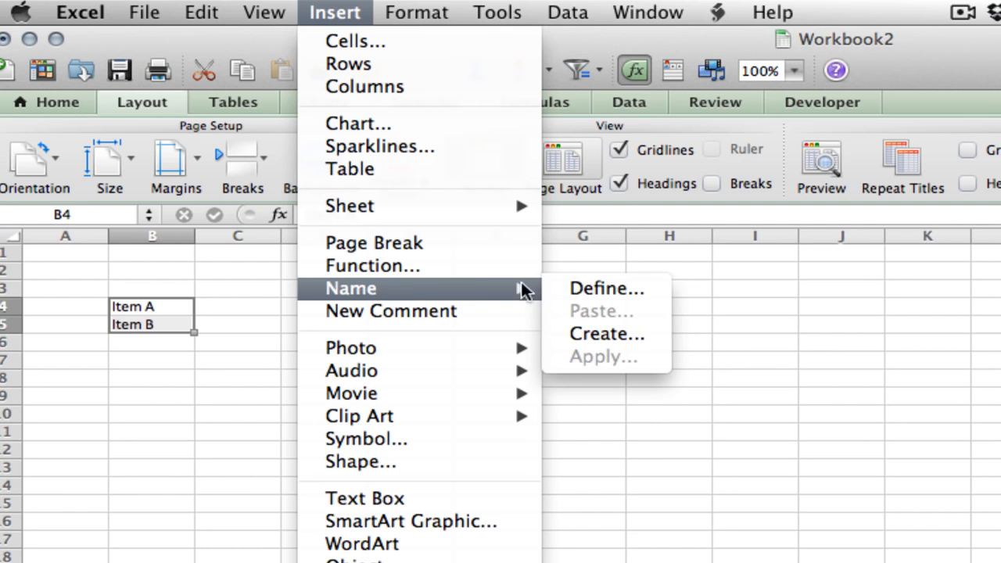
left_click(577, 287)
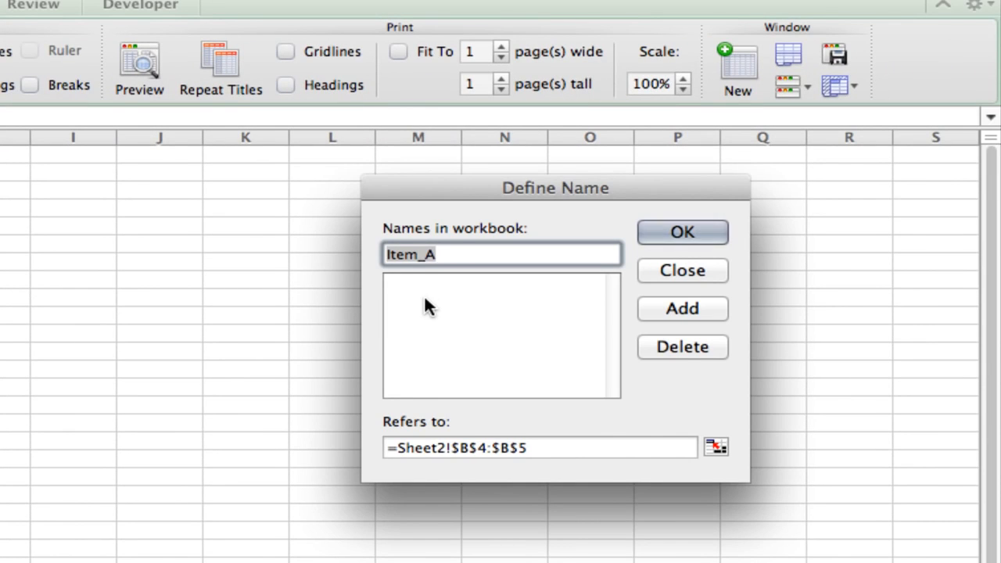
type("Main")
key("Return")
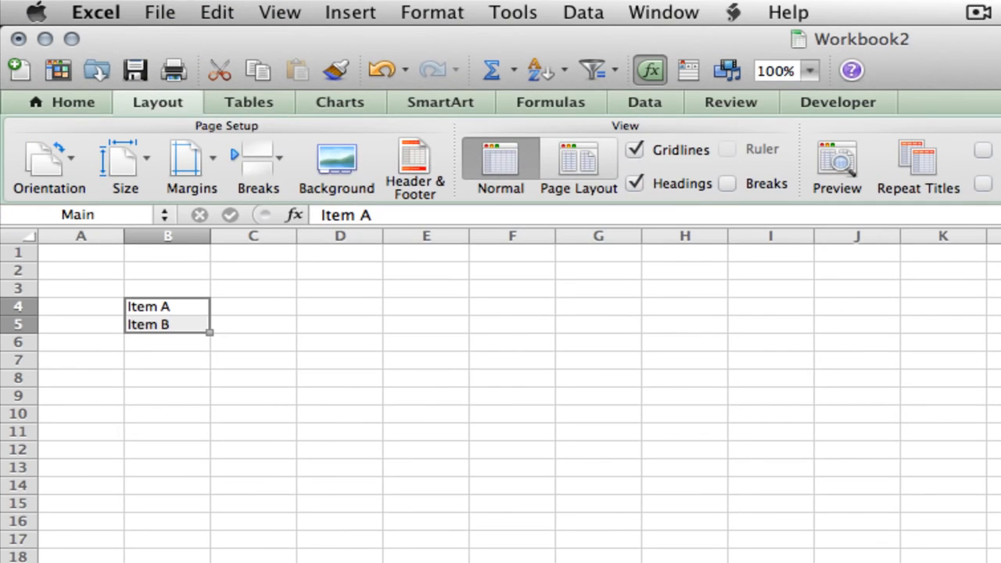
Enter Upper Part I in cell C4 and Upper Part II in cell C5
left_click(266, 309)
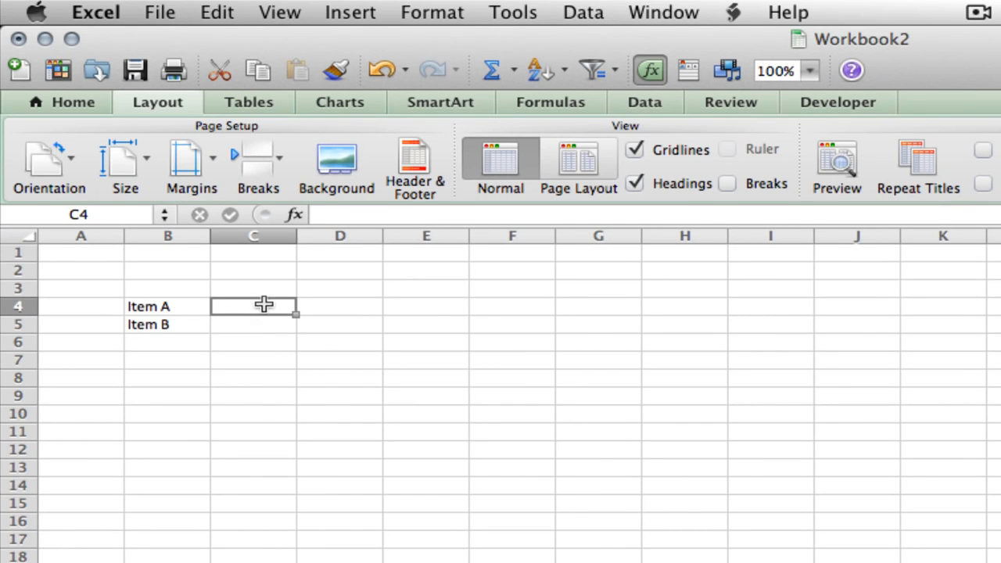
type("Upper PAr")
key("BackSpace")
key("BackSpace")
type("art")
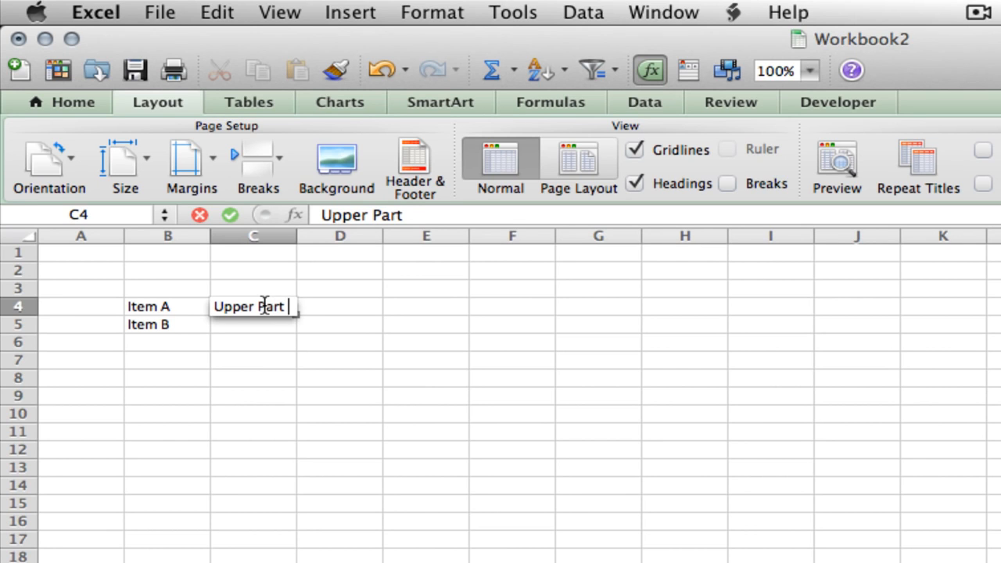
type(" I")
key("Return")
type("U")
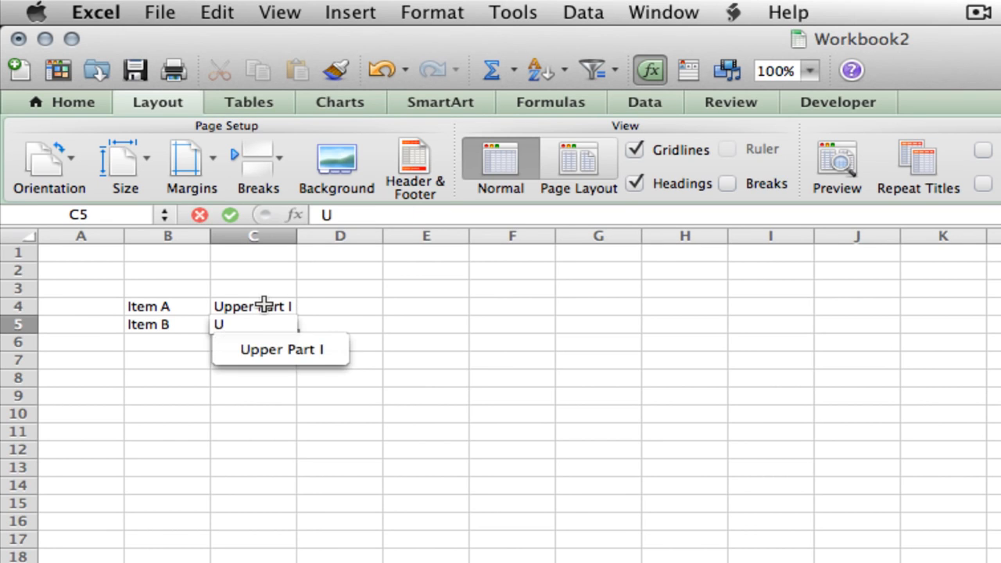
type("pper Part")
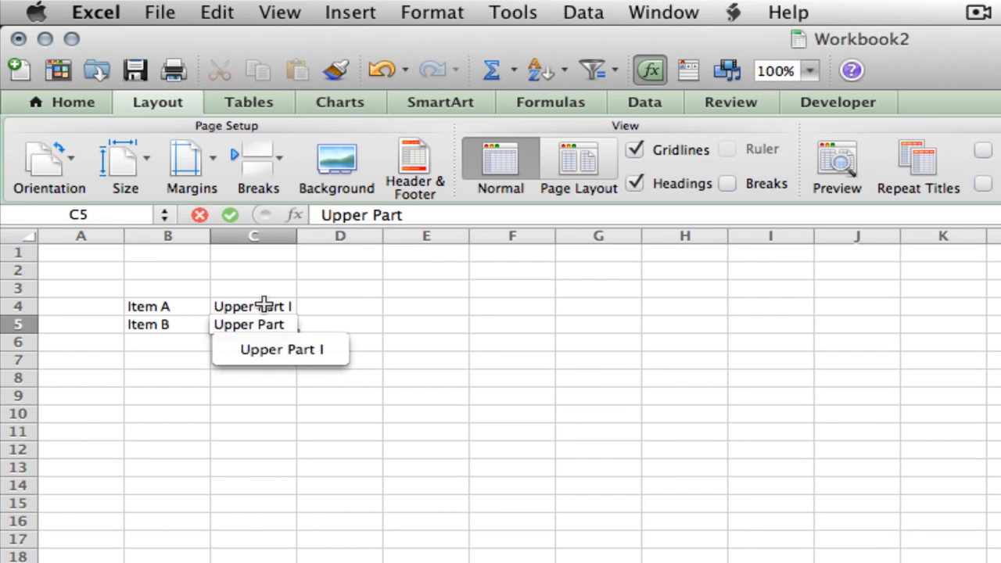
type(" II")
key("Return")
Define the name UpperA for the range C4:C5
key("Up")
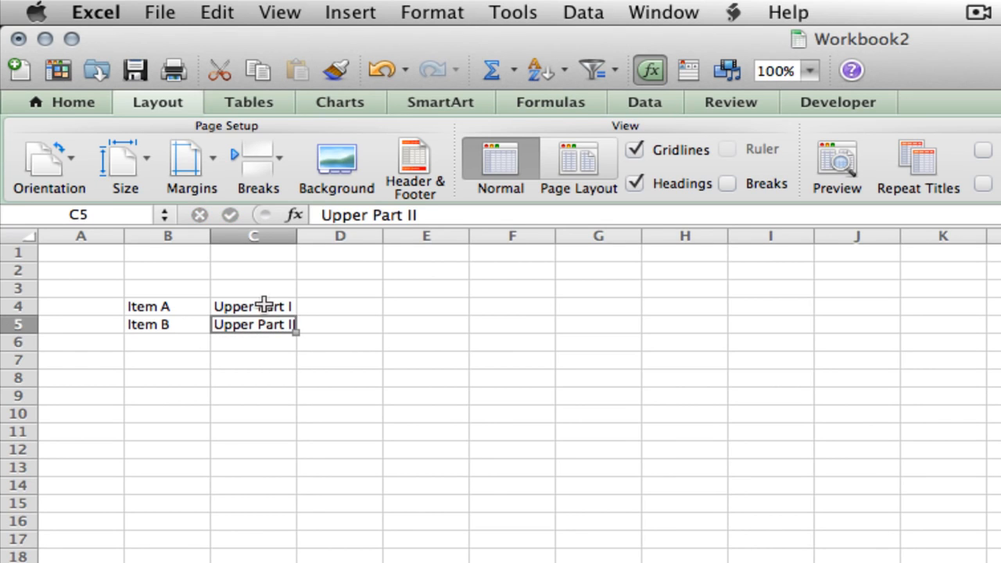
left_click(263, 304, "shift")
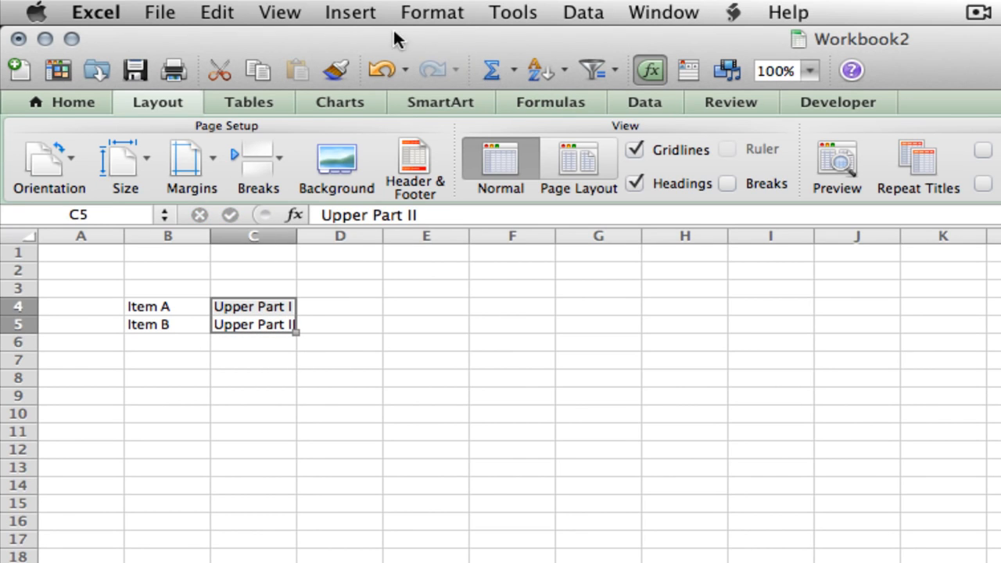
left_click(349, 12)
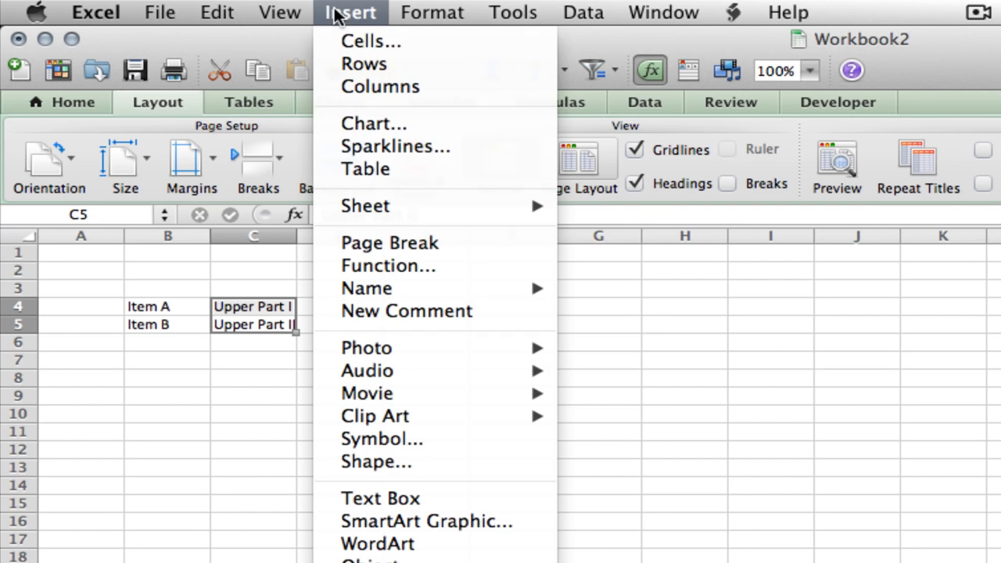
mouse_move(391, 374)
mouse_move(404, 289)
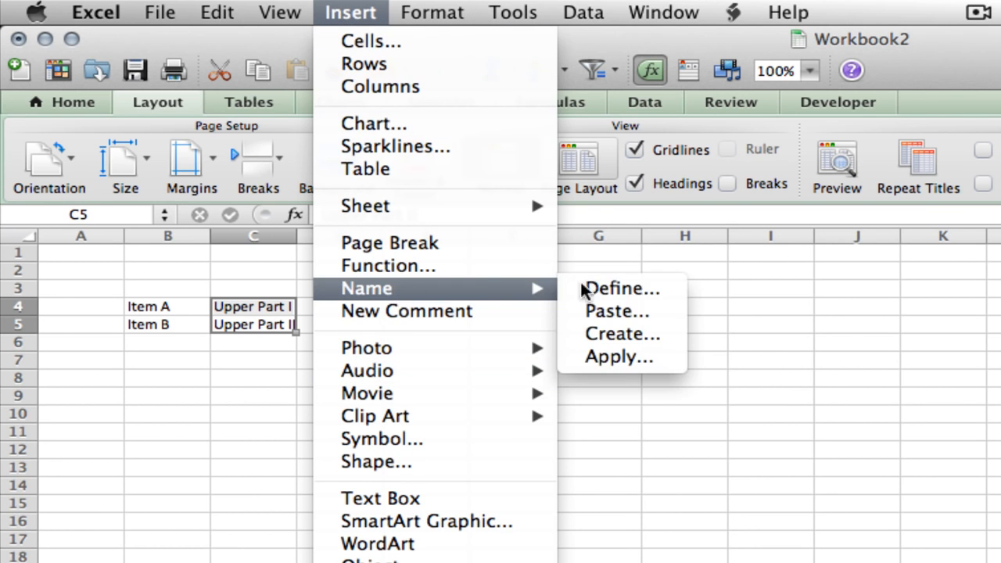
left_click(599, 287)
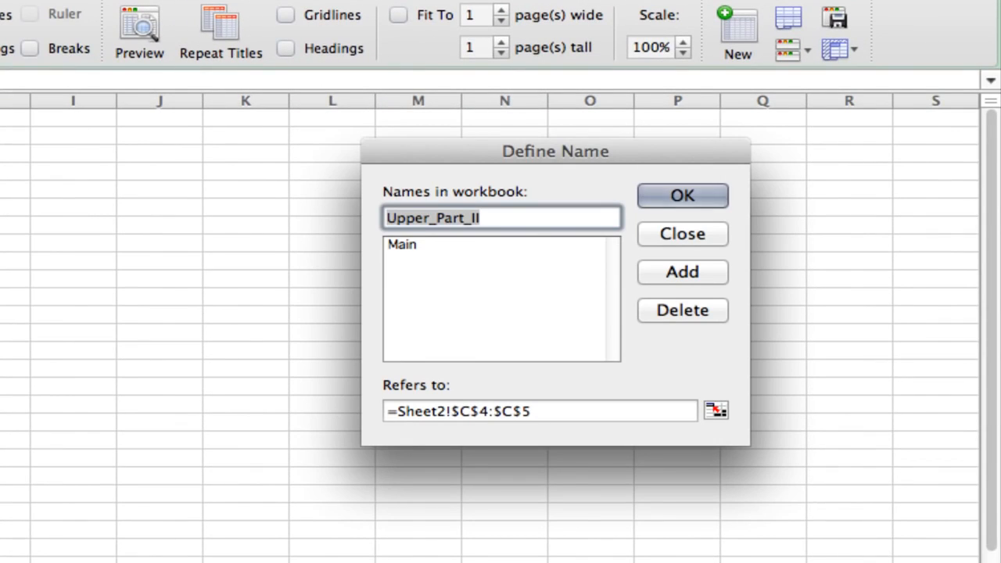
type("Upper")
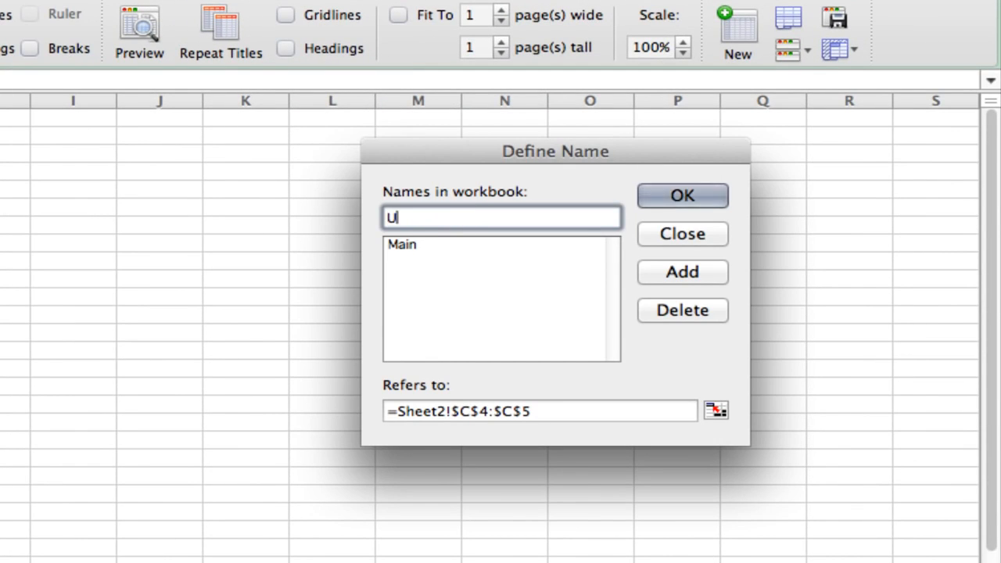
type("A")
key("Return")
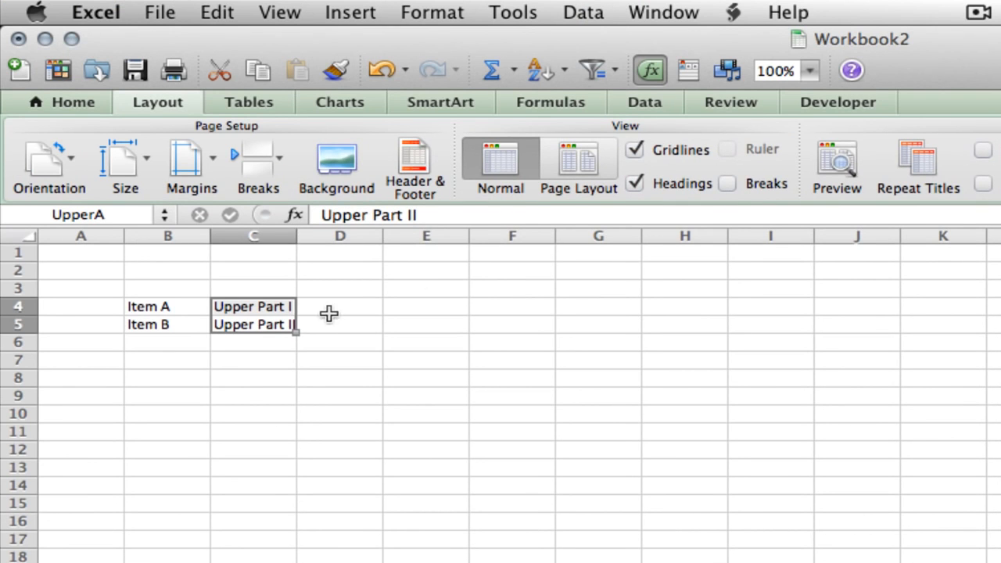
Enter Upper Part K in cell D4 and Upper J in cell D5
left_click(328, 313)
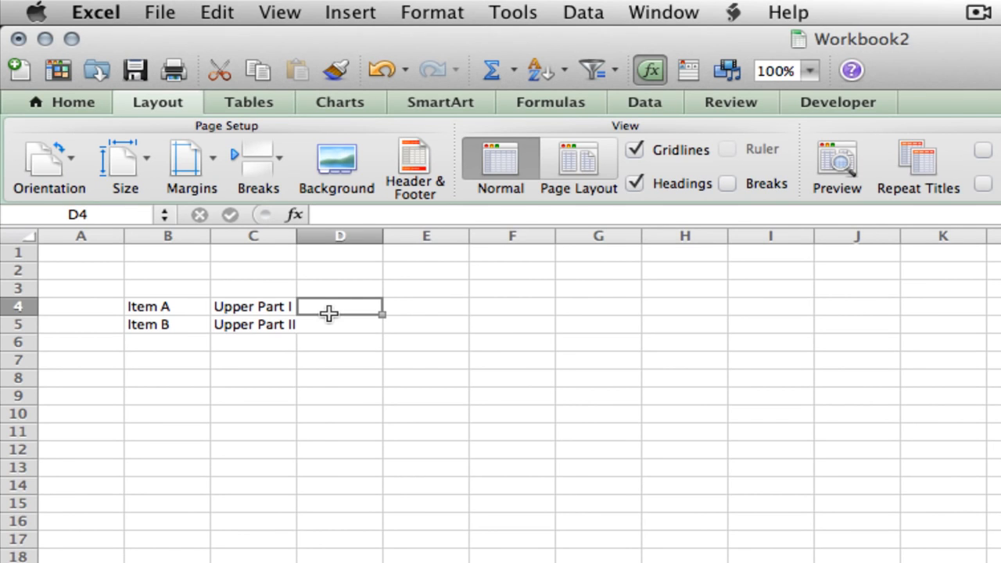
type("Upper Part")
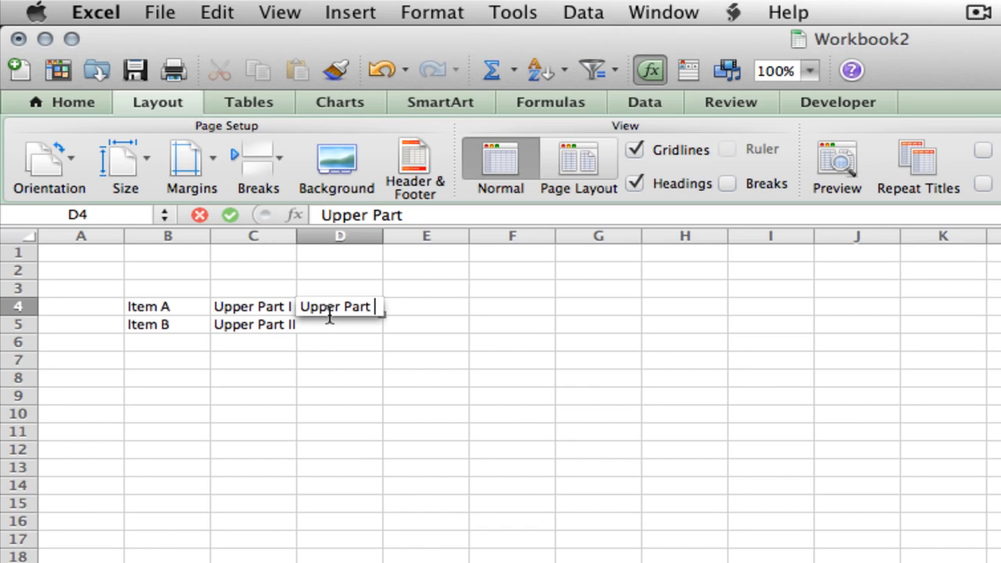
type(" K")
key("Return")
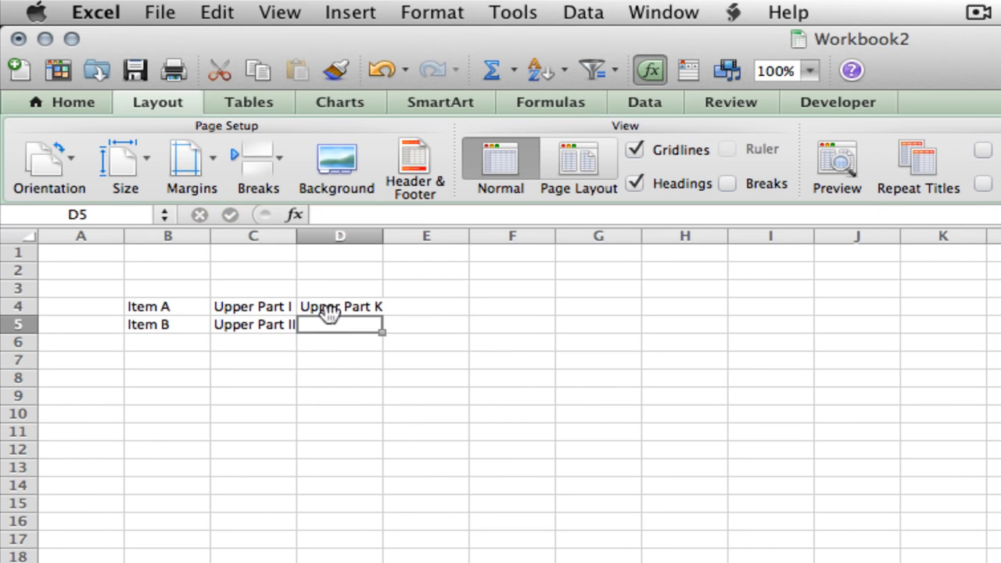
type("Upper K")
key("BackSpace")
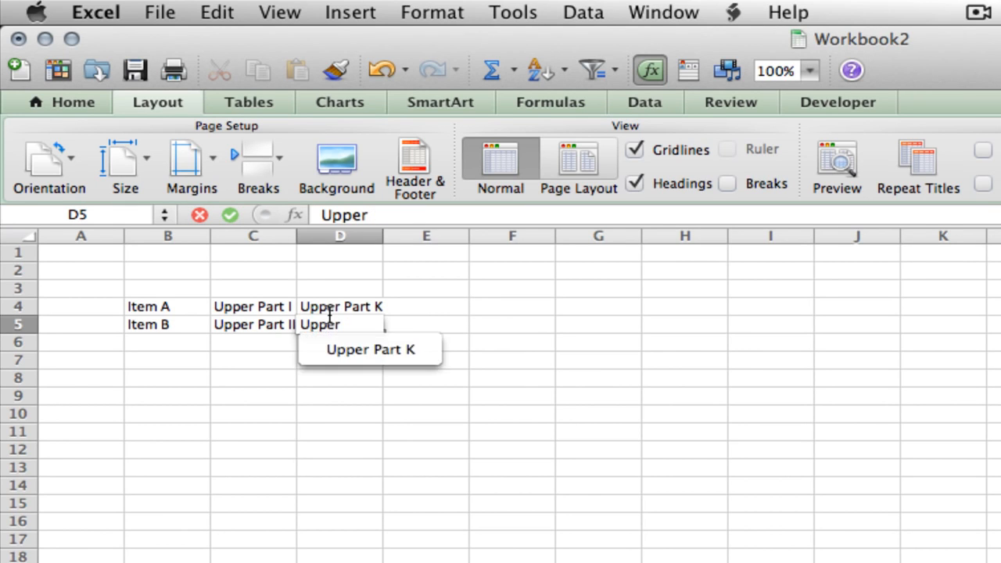
type("J")
key("Return")
Define the name UpperB for the range D4:D5
left_click_drag(331, 323, 329, 313)
left_click(435, 16)
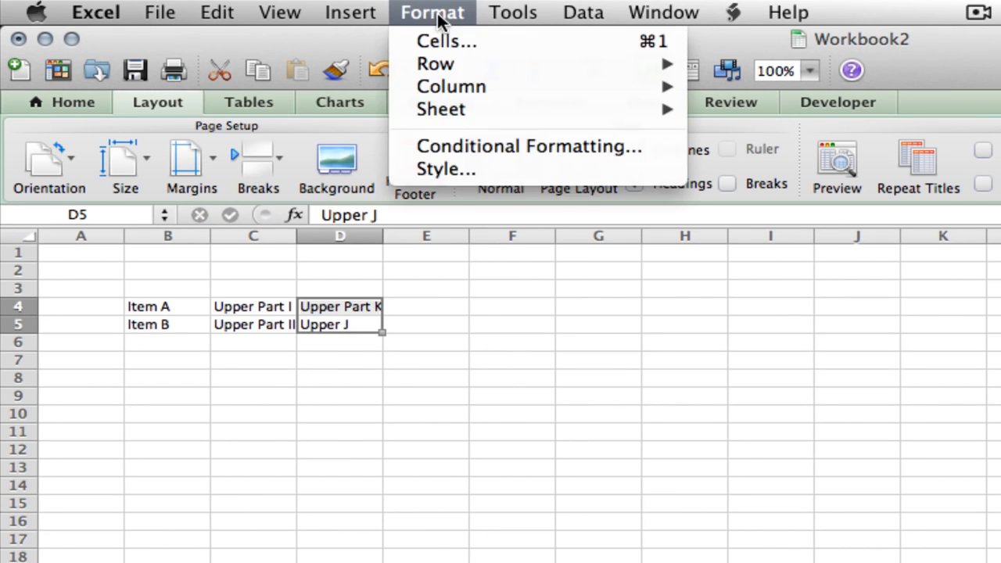
mouse_move(344, 14)
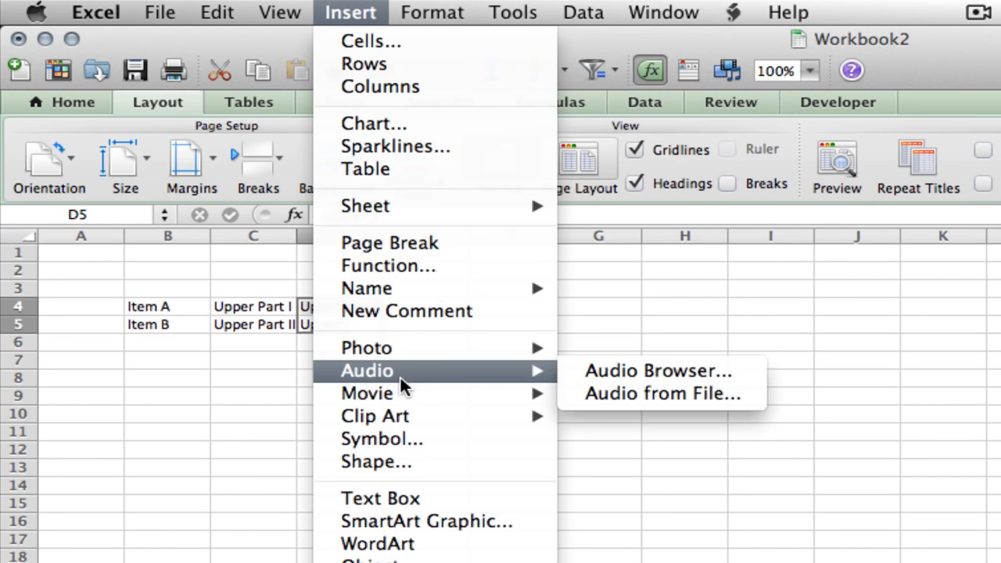
mouse_move(405, 289)
left_click(577, 288)
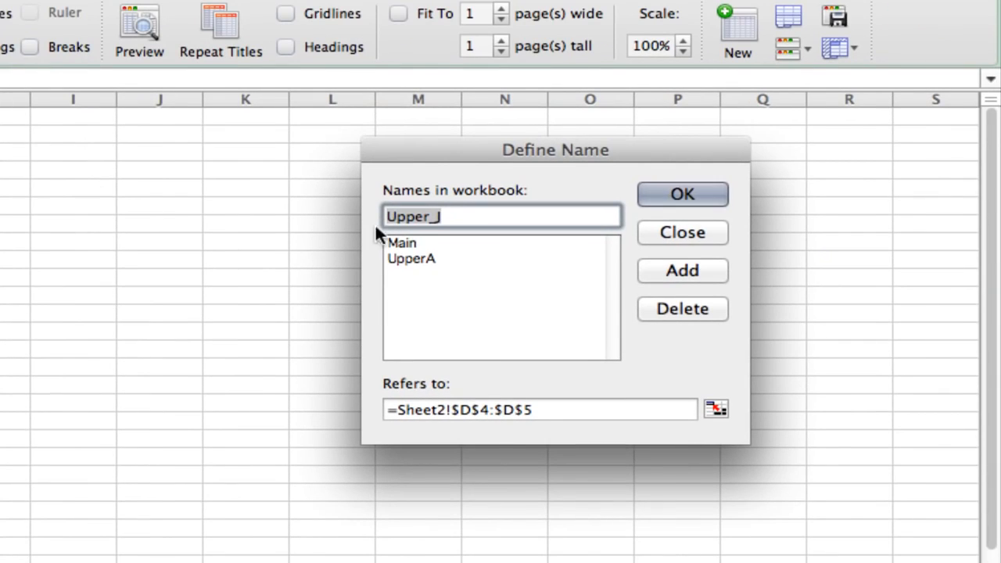
type("UpperB")
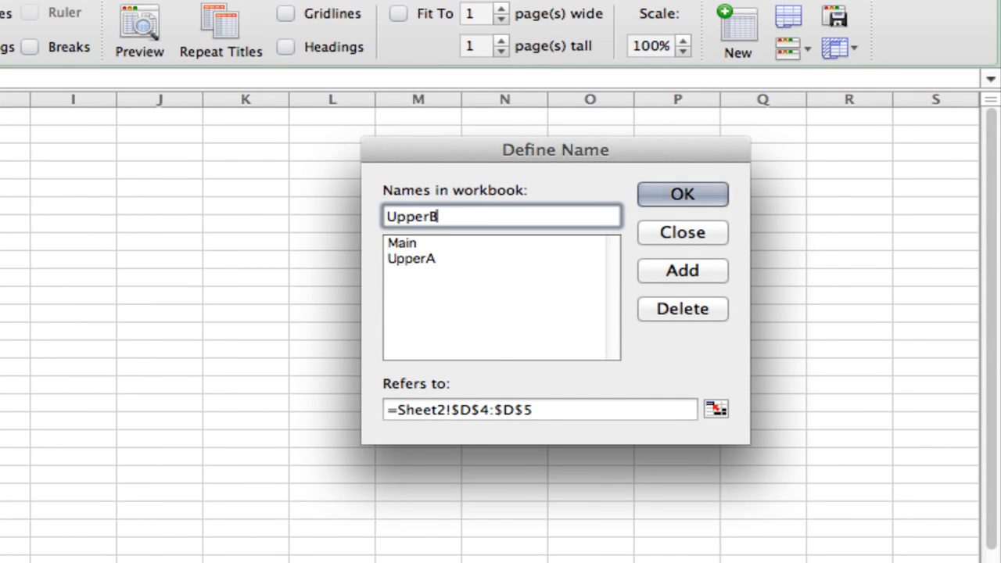
key("Return")
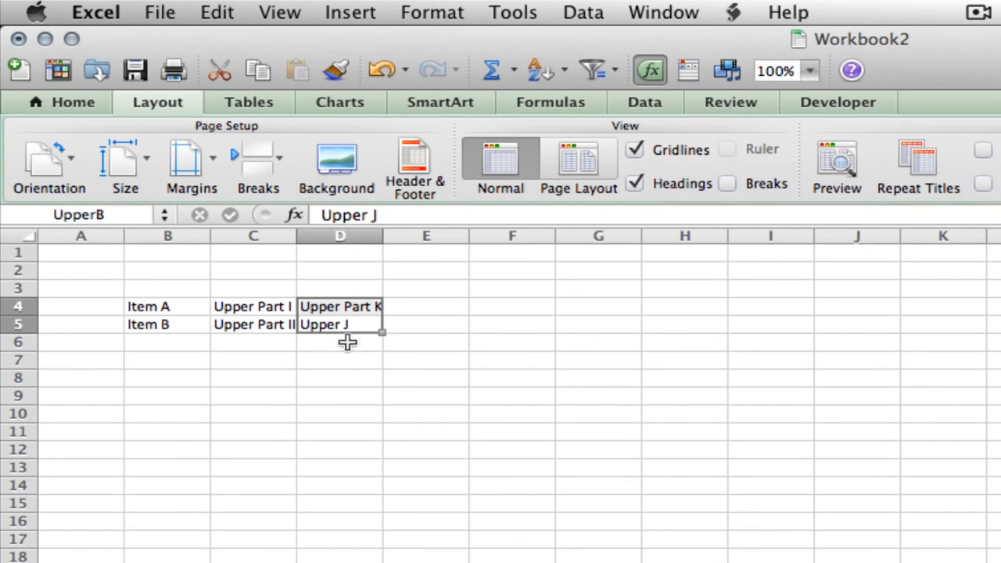
Enter Lower Part I in cell E4 and Lower Part II in cell E5
left_click(458, 304)
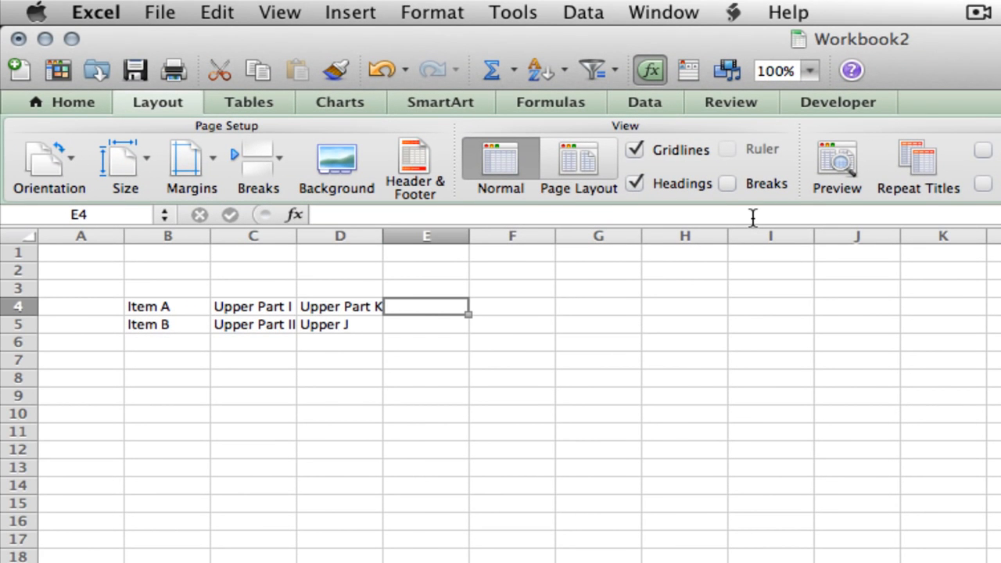
type("Lower Part I")
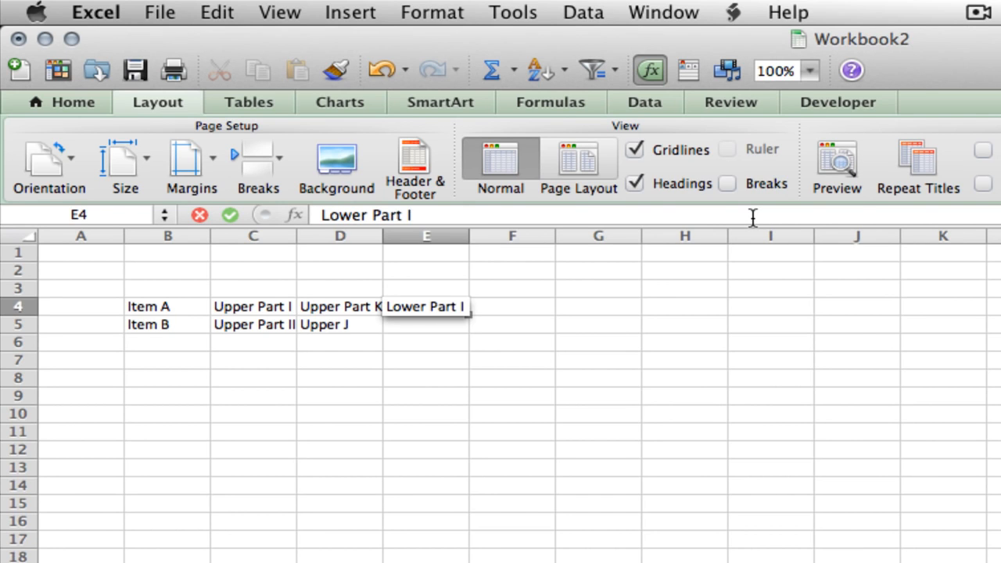
key("Return")
type("Lo")
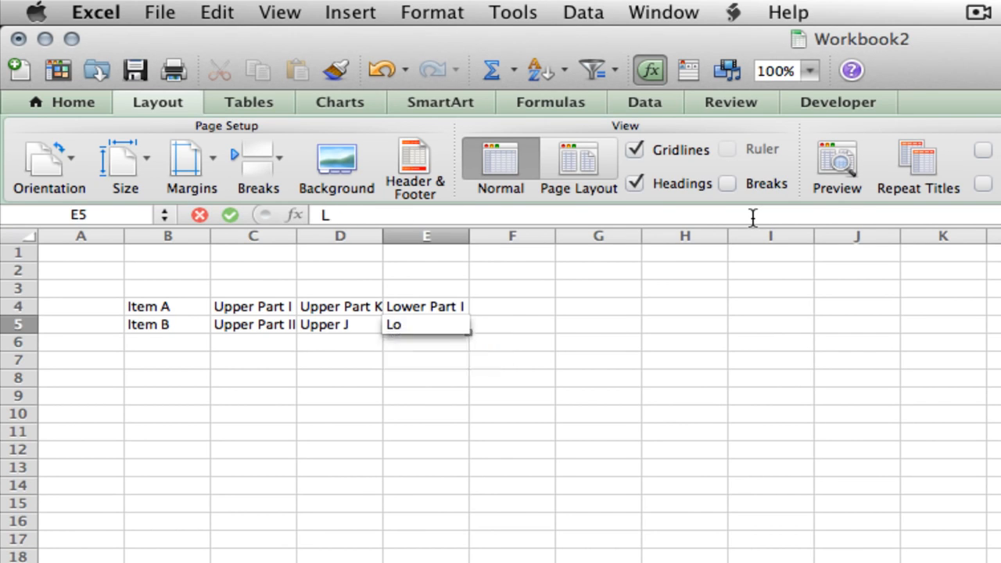
type("wer Part II")
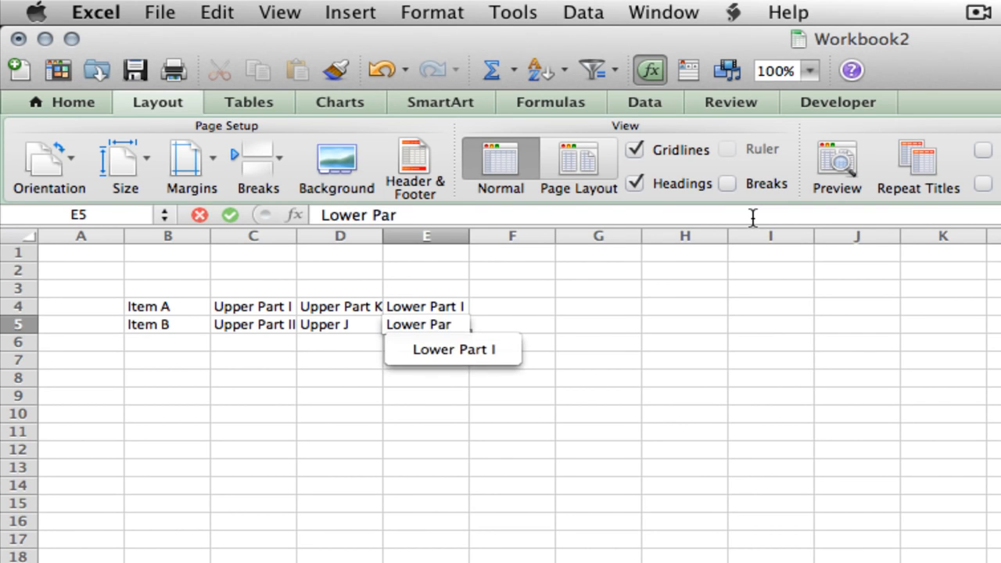
key("Return")
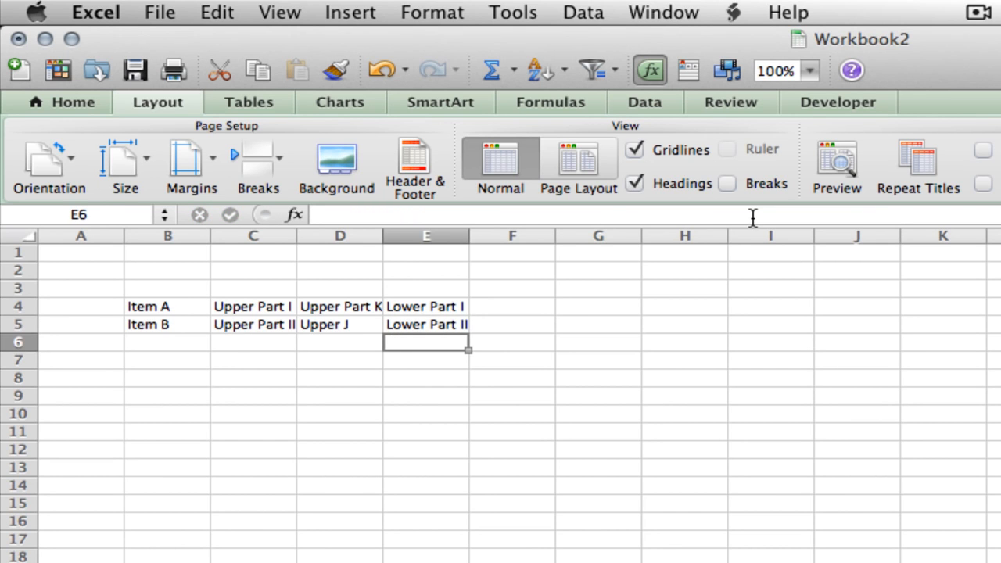
Define the name LowerA for the range E4:E5 and select the empty cell F4
left_click_drag(425, 306, 427, 328)
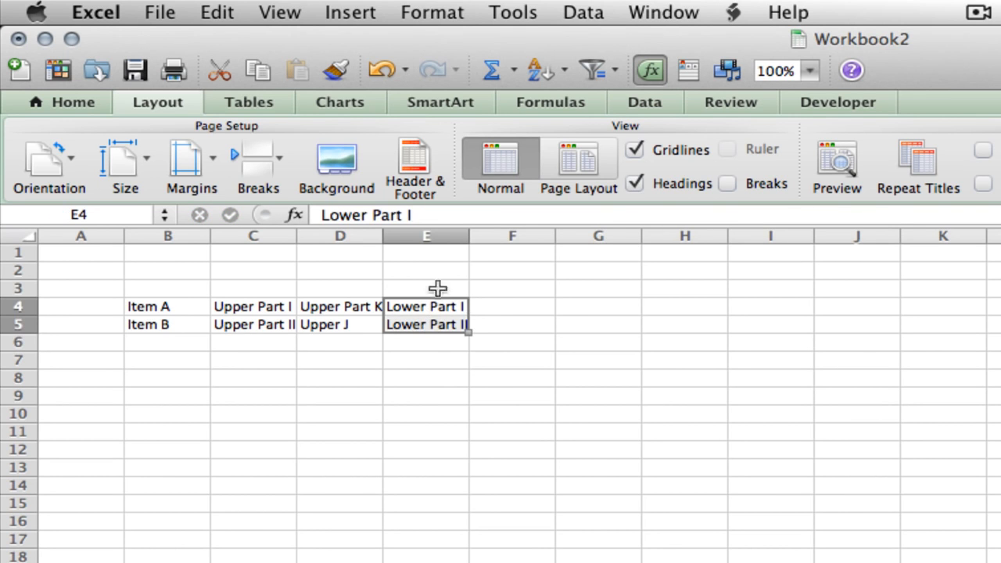
left_click(379, 14)
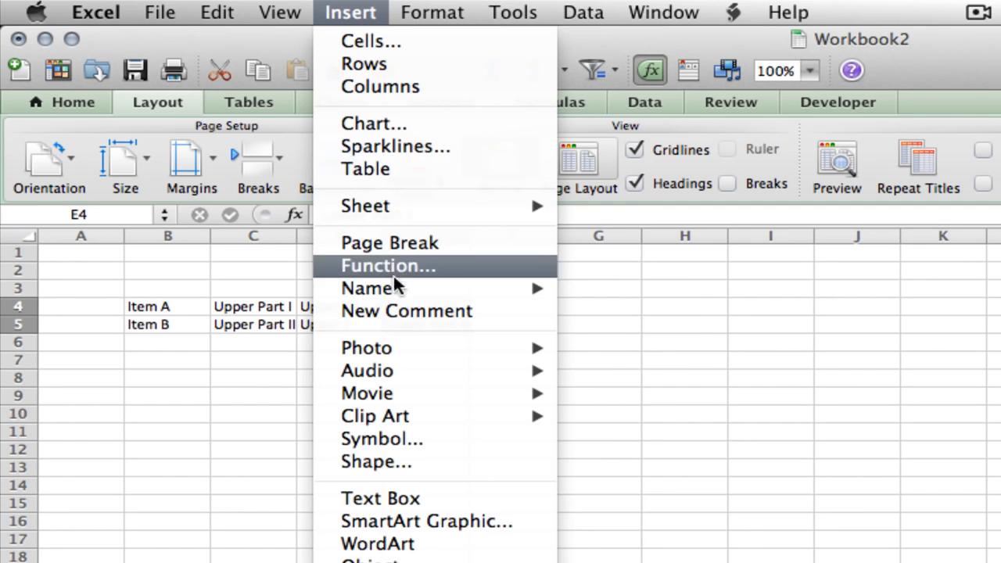
mouse_move(518, 297)
left_click(608, 289)
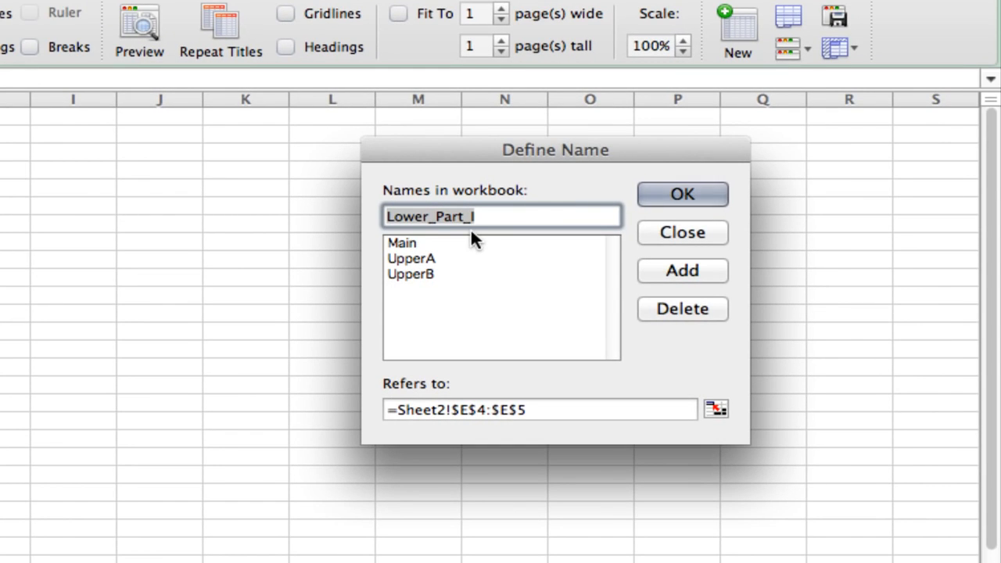
type("LowerA")
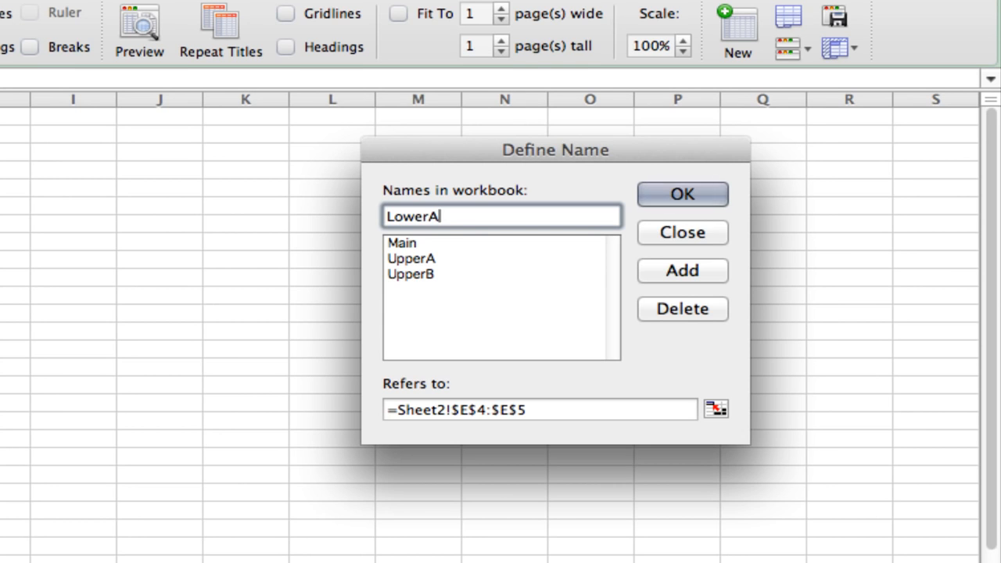
key("Return")
left_click(505, 308)
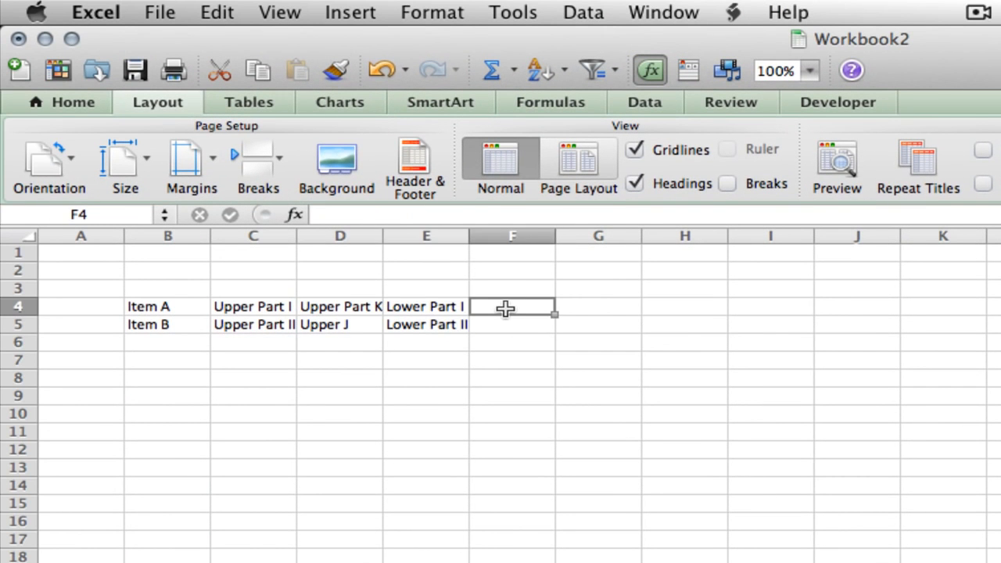
Enter Lower Part P in cell F4 and Lower Part Q in cell F5
type("Lower PartLo")
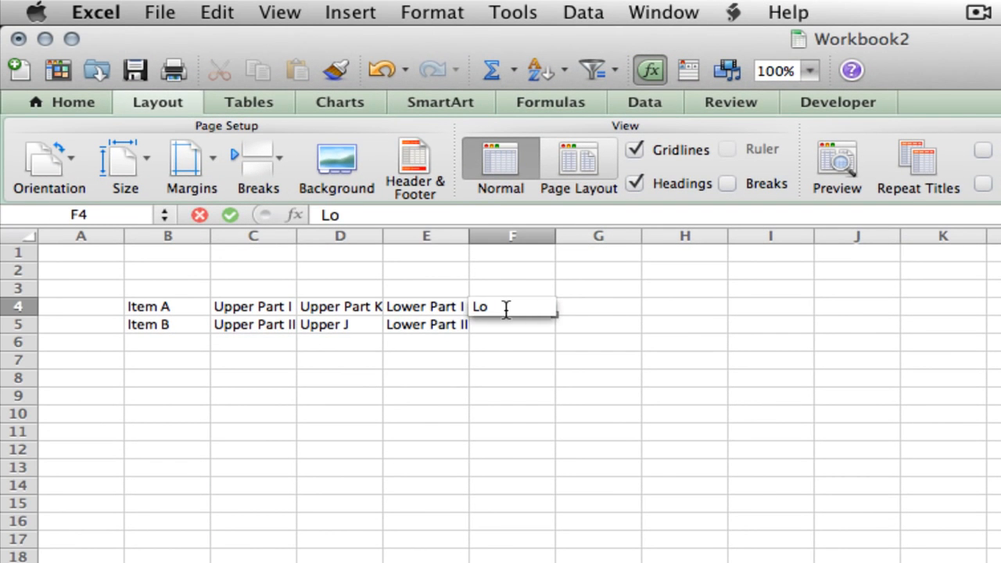
type("wer Part P")
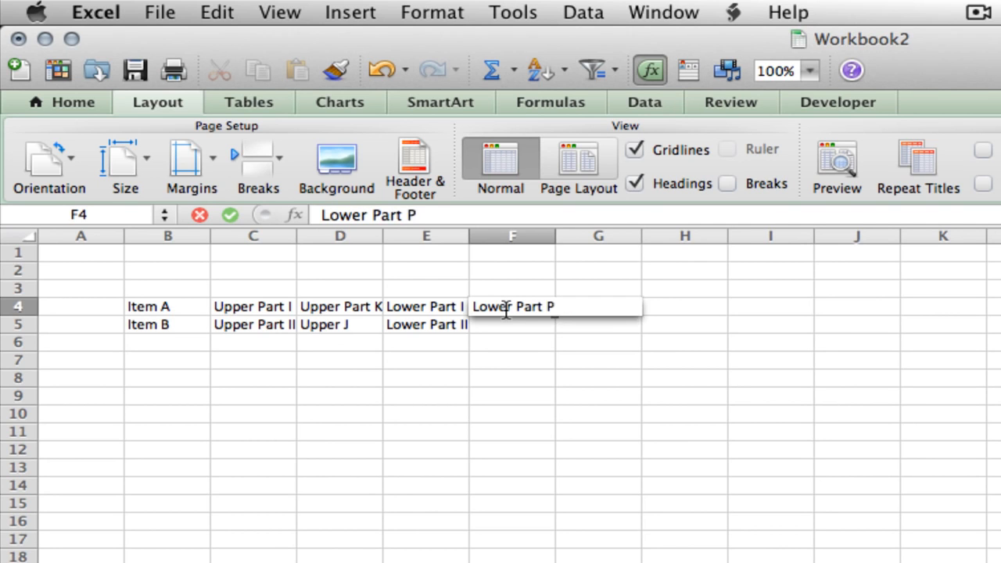
key("Return")
type("Lo")
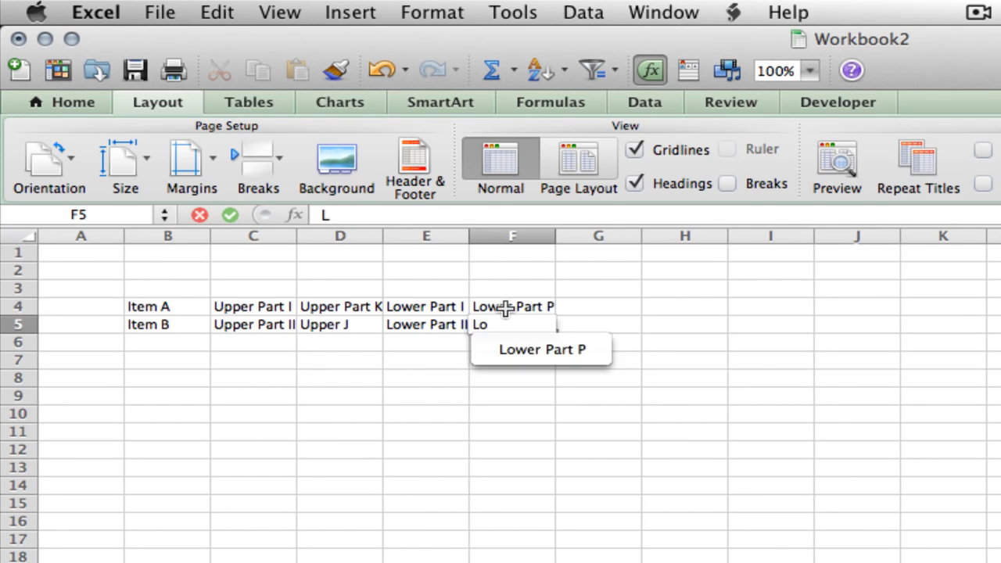
type("wer Part Q")
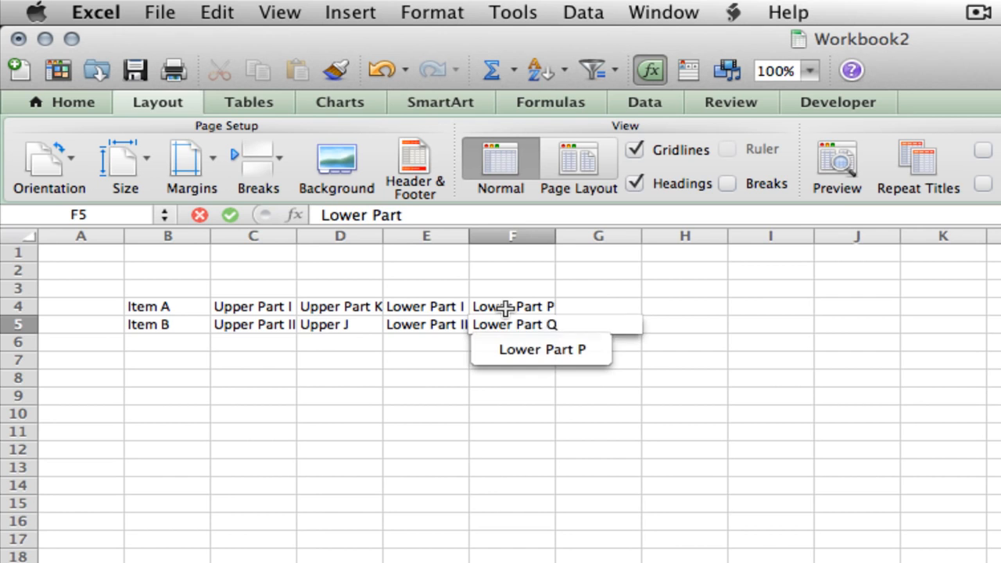
key("Return")
Define the name LowerB for the range F4:F5
key("Up")
left_click(505, 306, "shift")
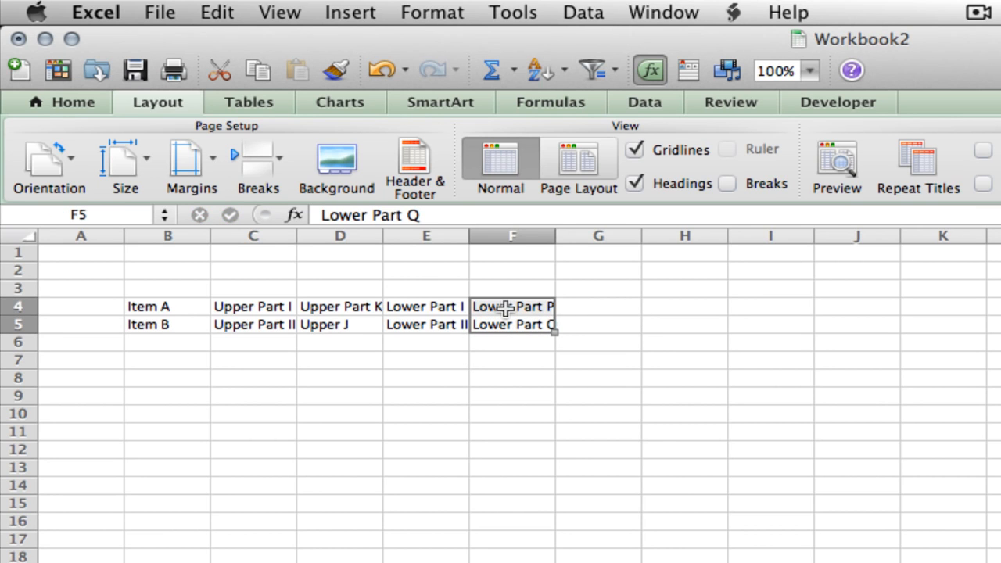
left_click(351, 13)
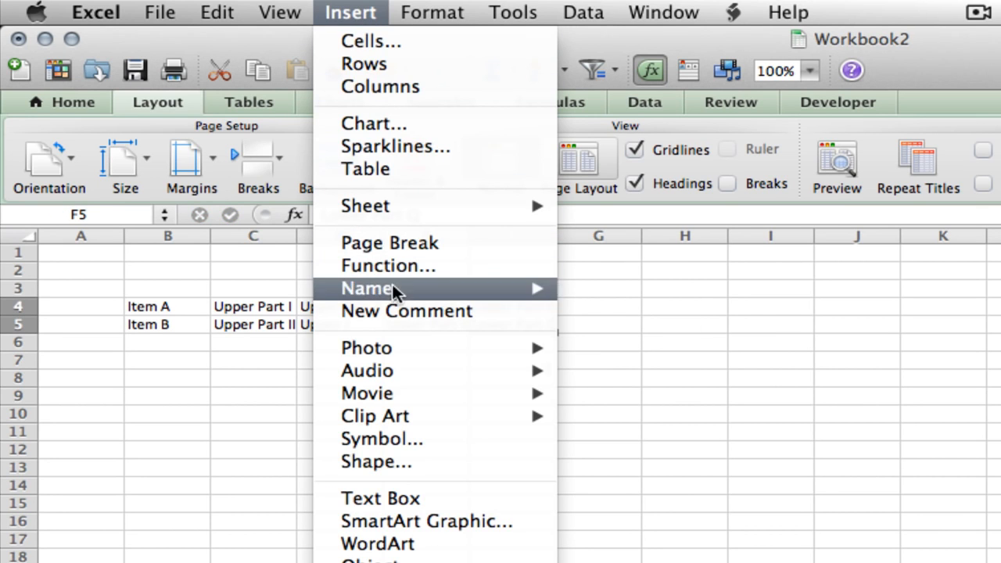
mouse_move(431, 292)
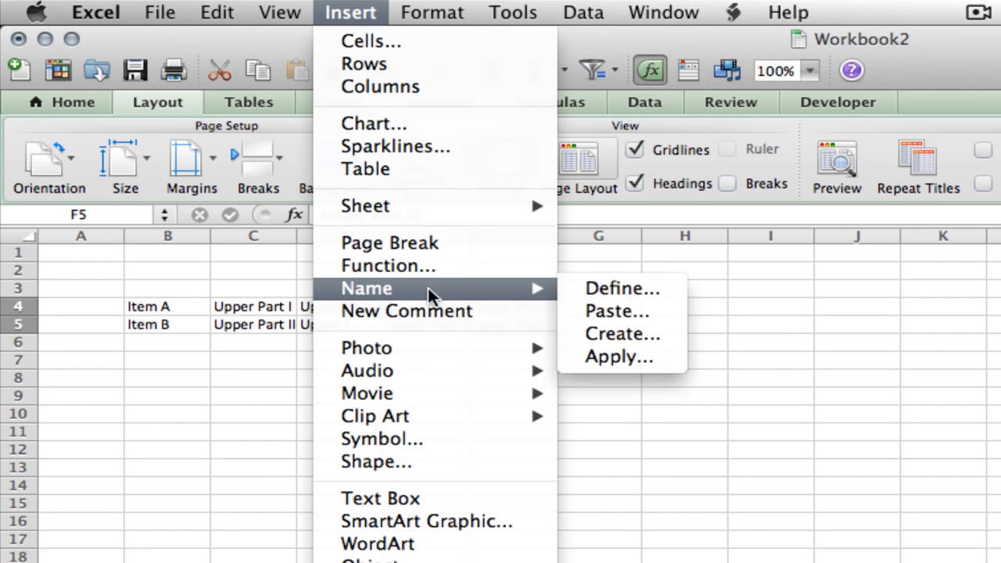
left_click(586, 284)
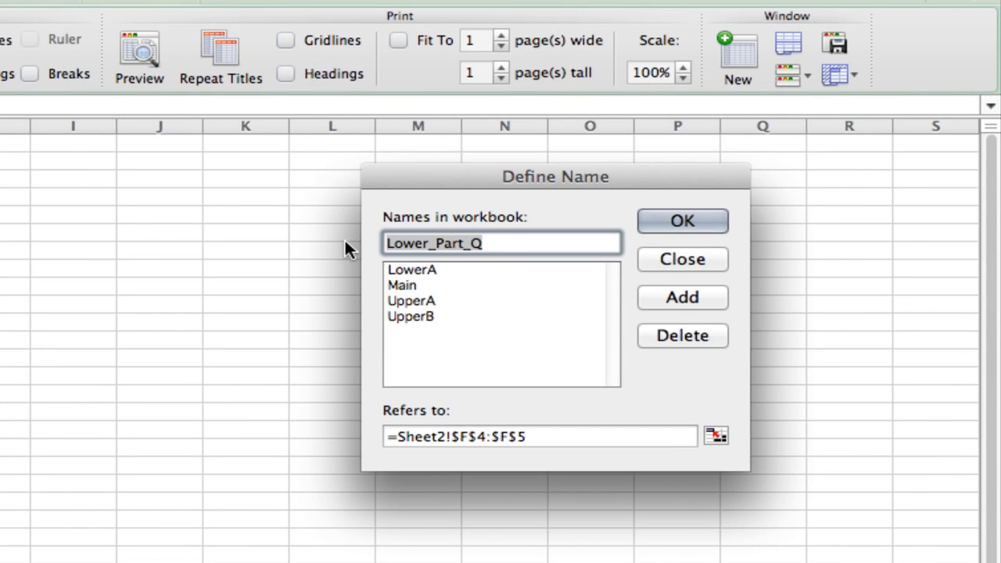
type("LowerB")
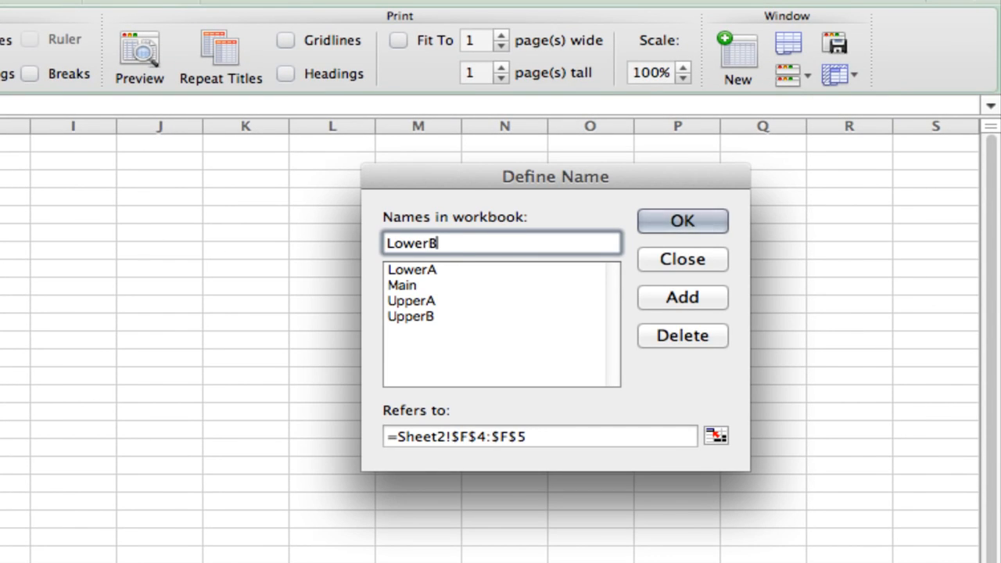
key("Return")
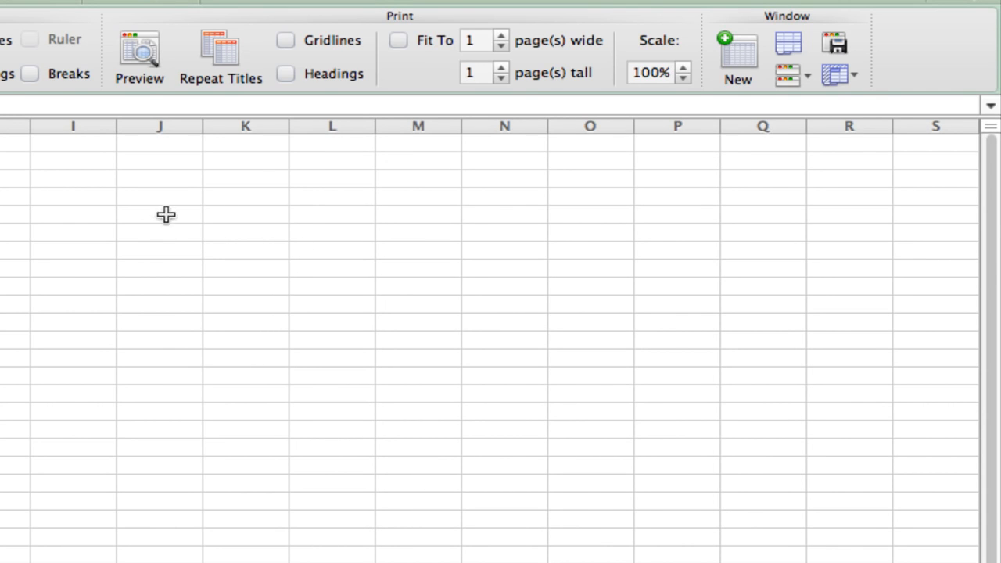
Start a lookup table by entering Item A in cell I4 and Item B in cell I5
left_click(86, 196)
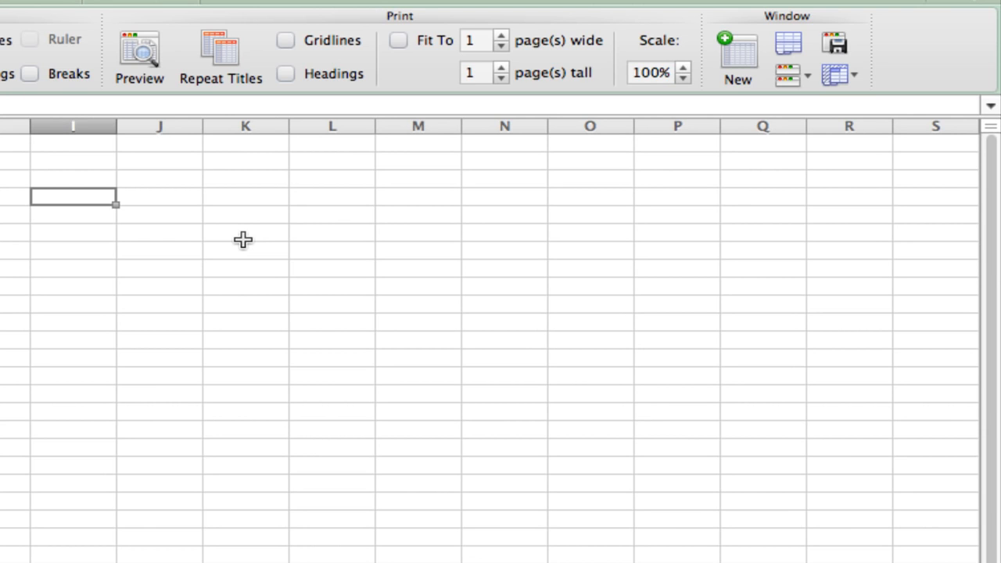
type("Item A")
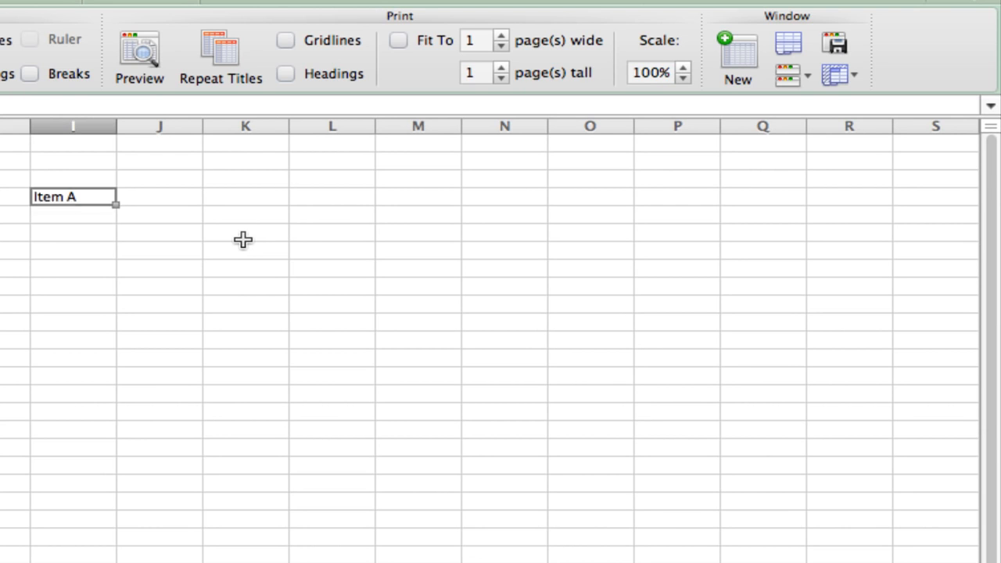
key("Return")
type("Item B")
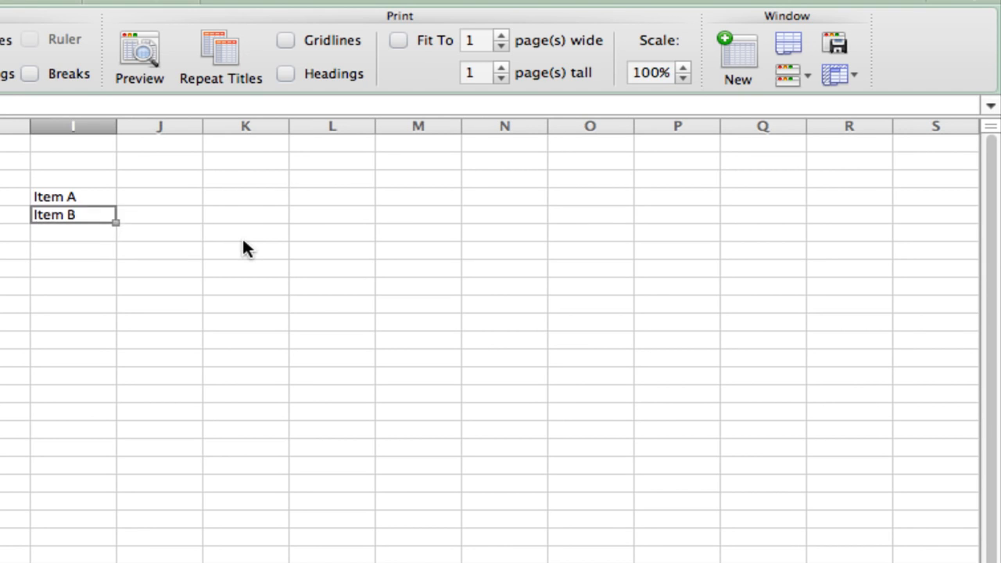
key("Up")
Enter UpperA in cell J4 and LowerA in cell K4 beside Item A
key("Right")
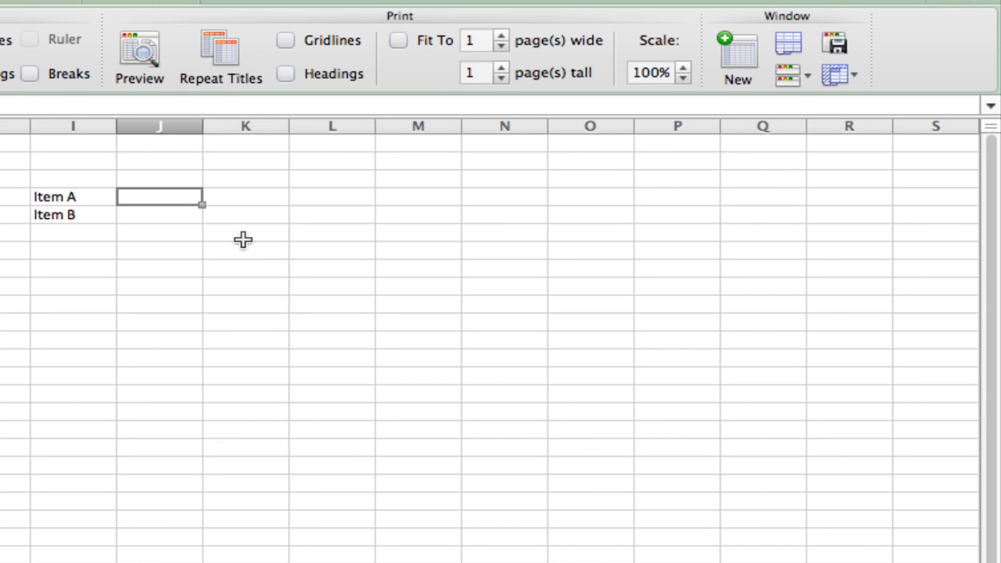
type("UpperA")
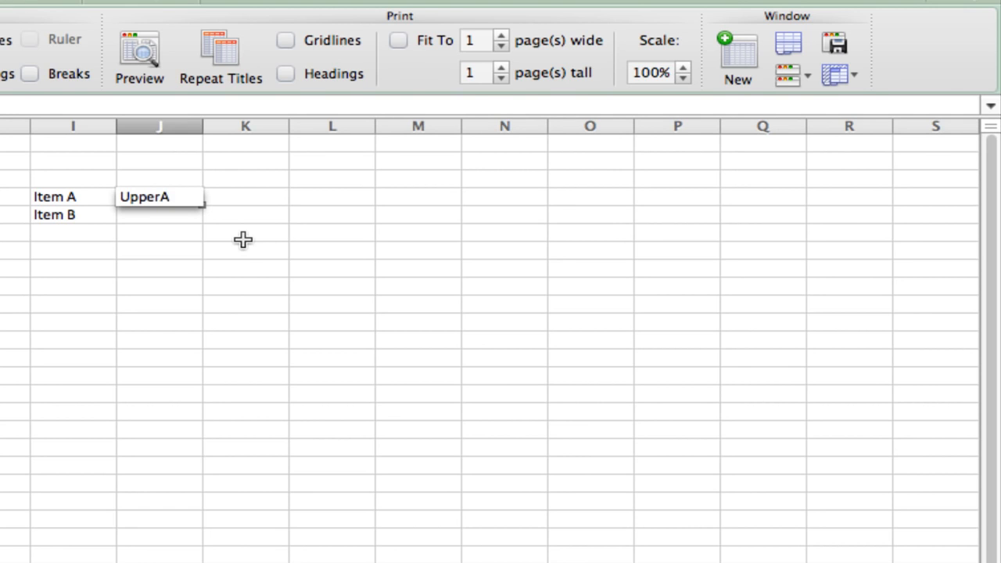
key("Tab")
type("LowerA")
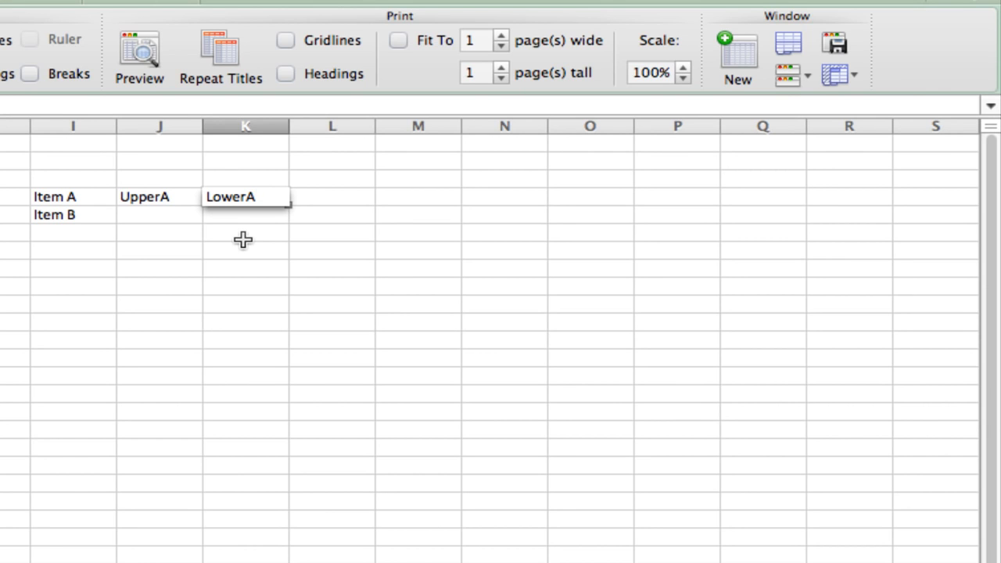
key("Return")
Enter UpperB in cell J5 and LowerB in cell K5 beside Item B
key("Tab")
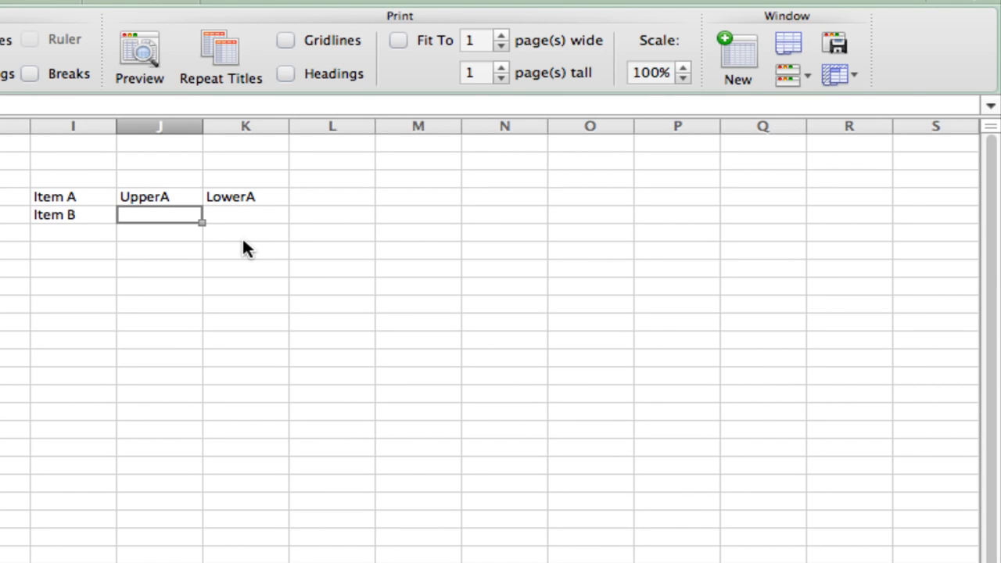
type("Up")
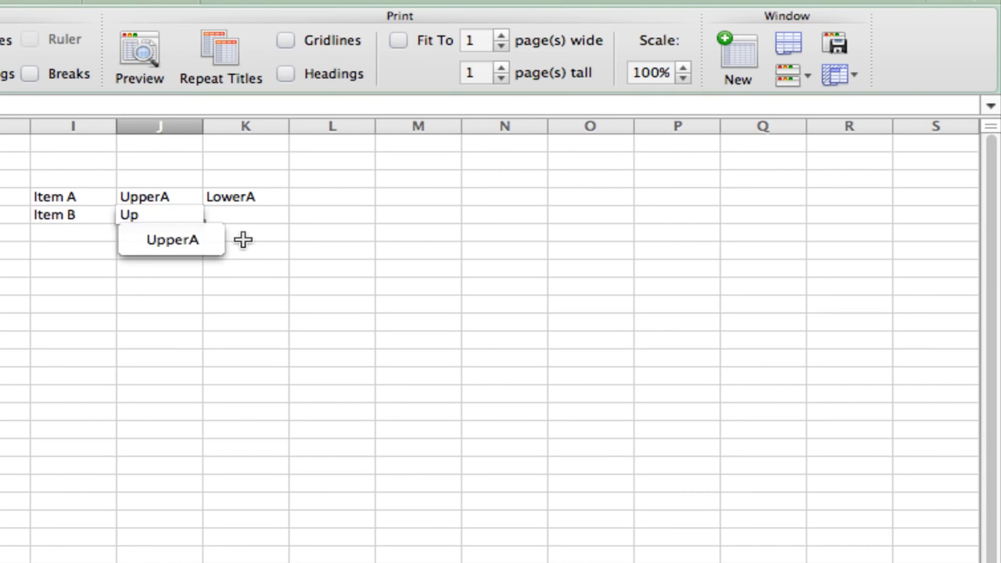
type("perB")
key("Return")
key("Up")
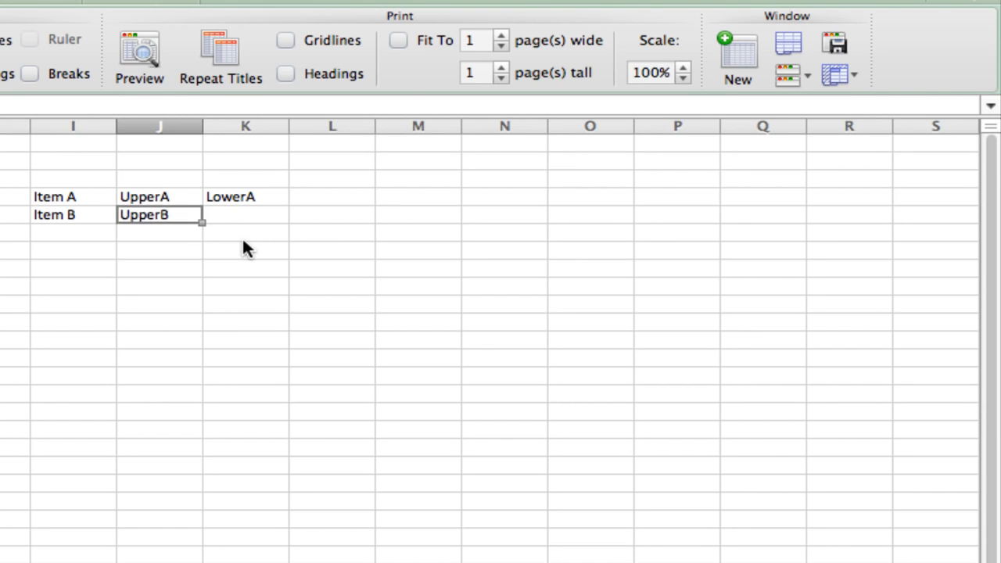
key("Tab")
type("LowerB")
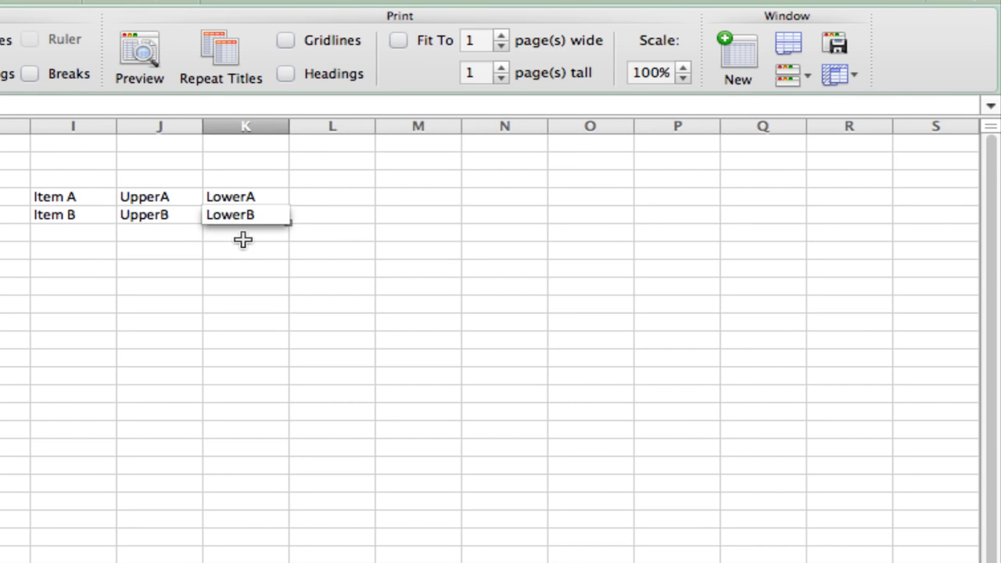
left_click(244, 240)
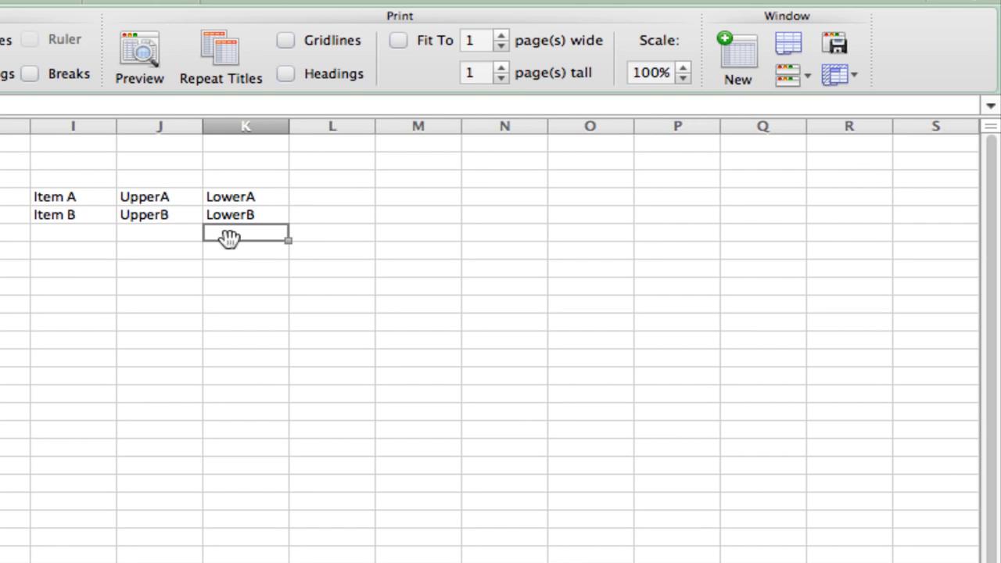
Name the lookup table range I4:K5 Lists
left_click_drag(83, 197, 213, 210)
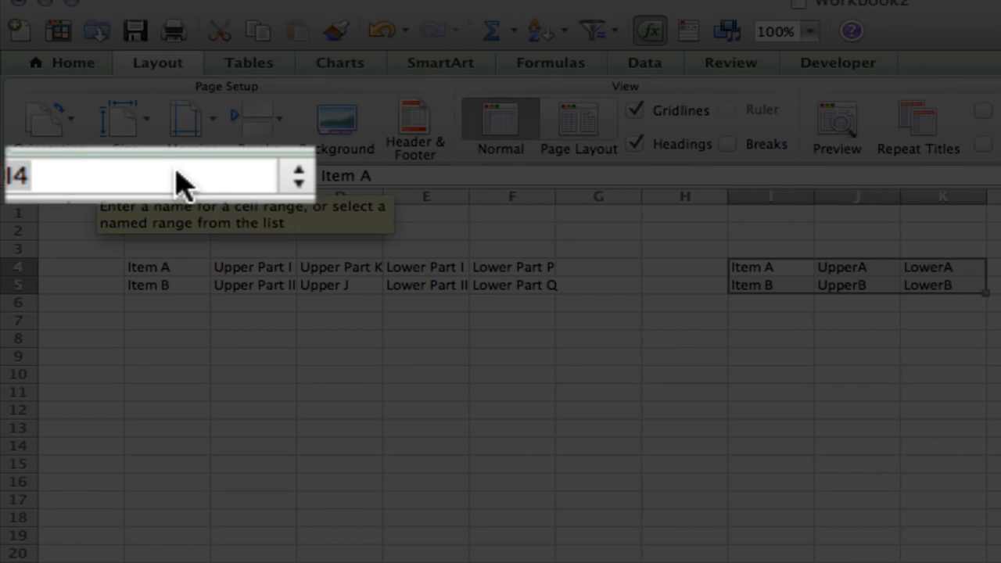
left_click(180, 184)
type("Lists")
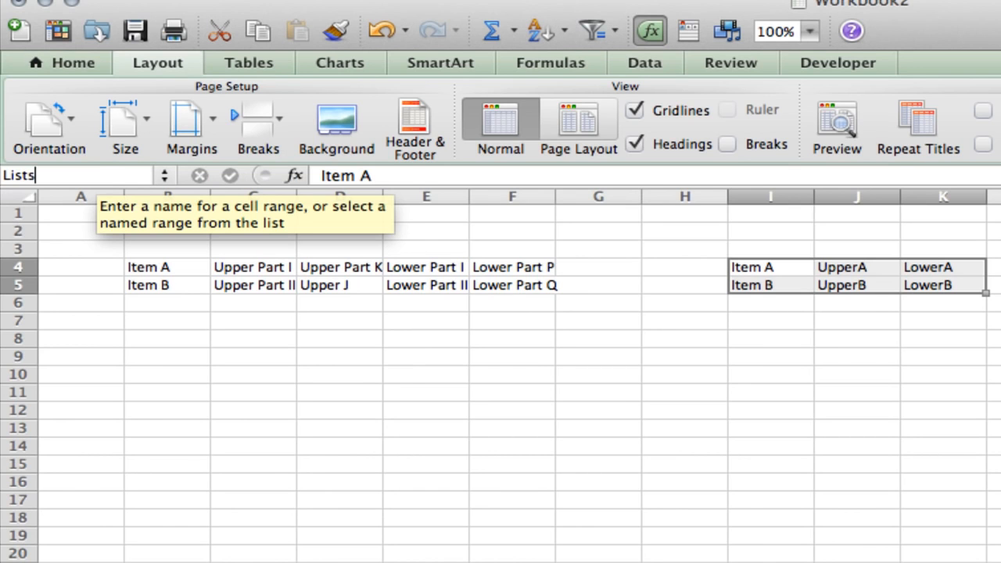
key("Return")
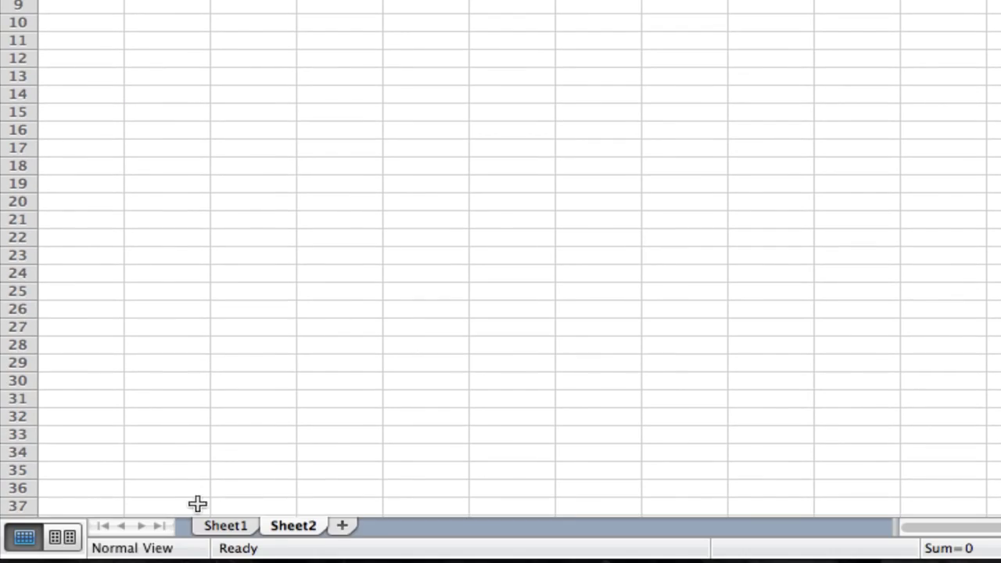
On Sheet1, apply list validation with the source =Main to the Main List cell C4 and choose Item A from its dropdown
left_click(221, 526)
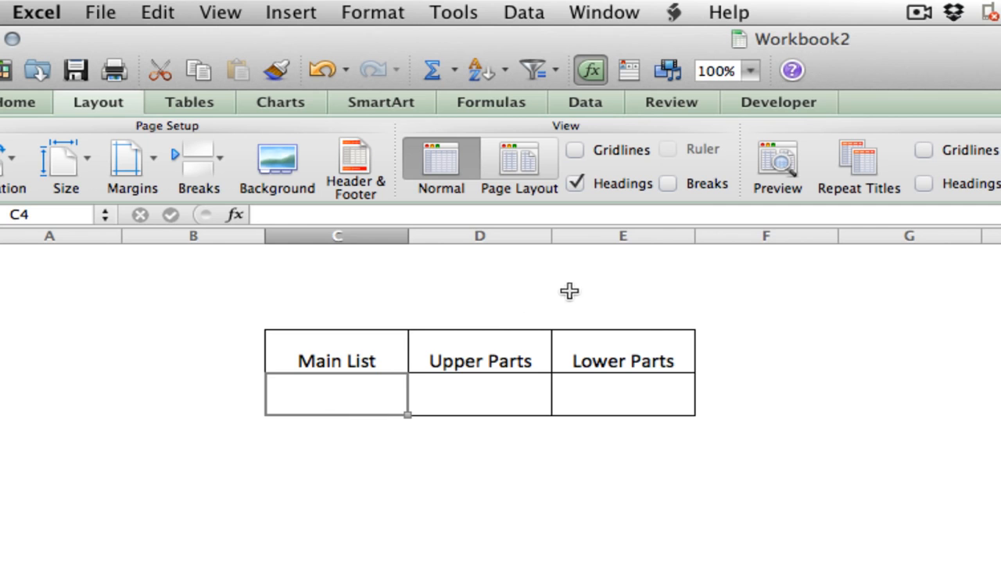
left_click(524, 12)
left_click(585, 205)
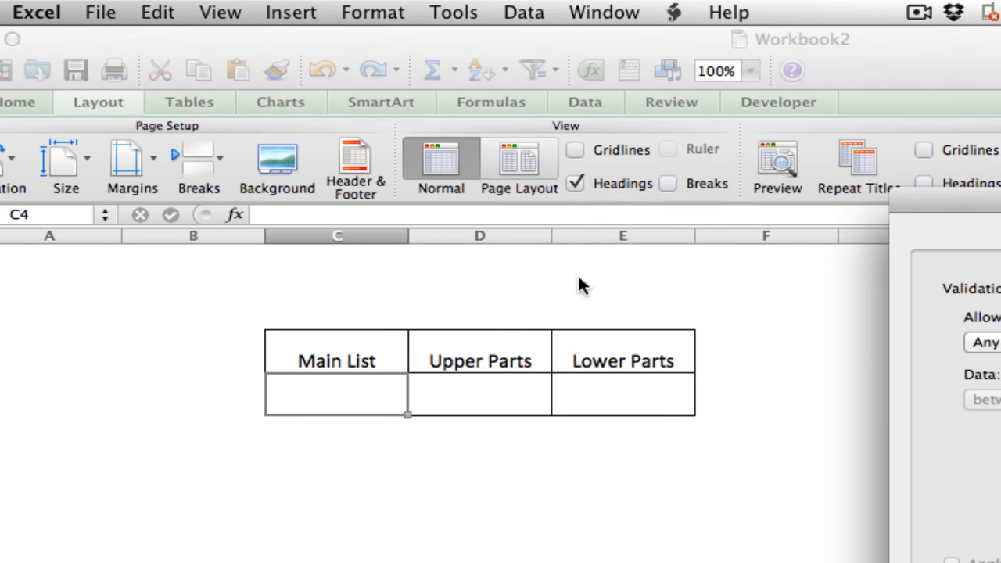
left_click(791, 298)
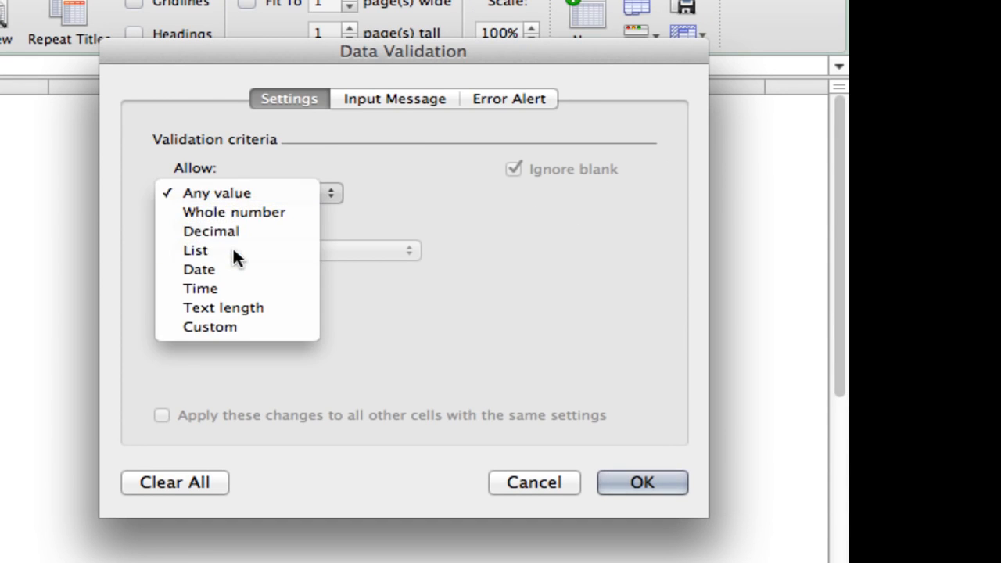
left_click(235, 259)
type("=")
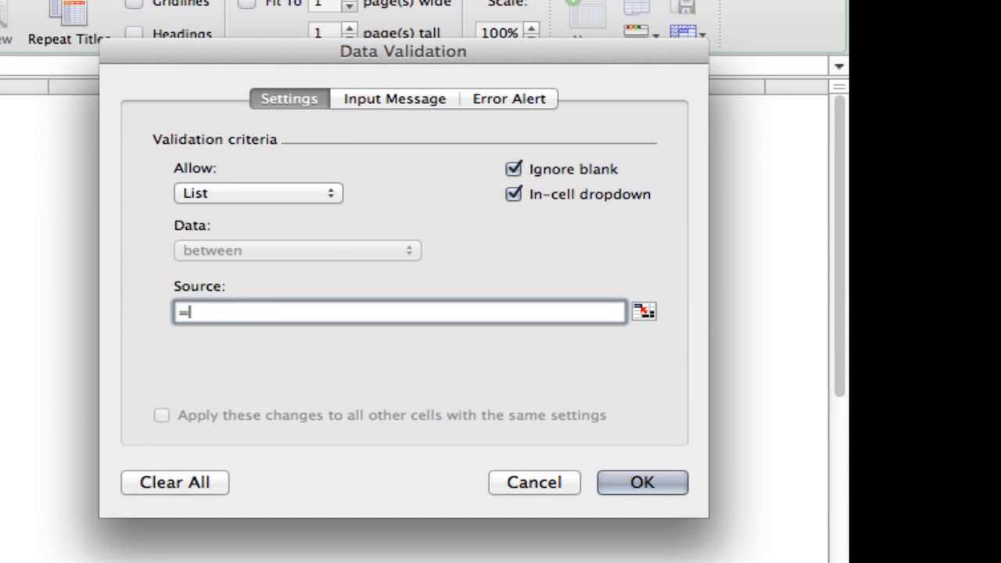
type("Main")
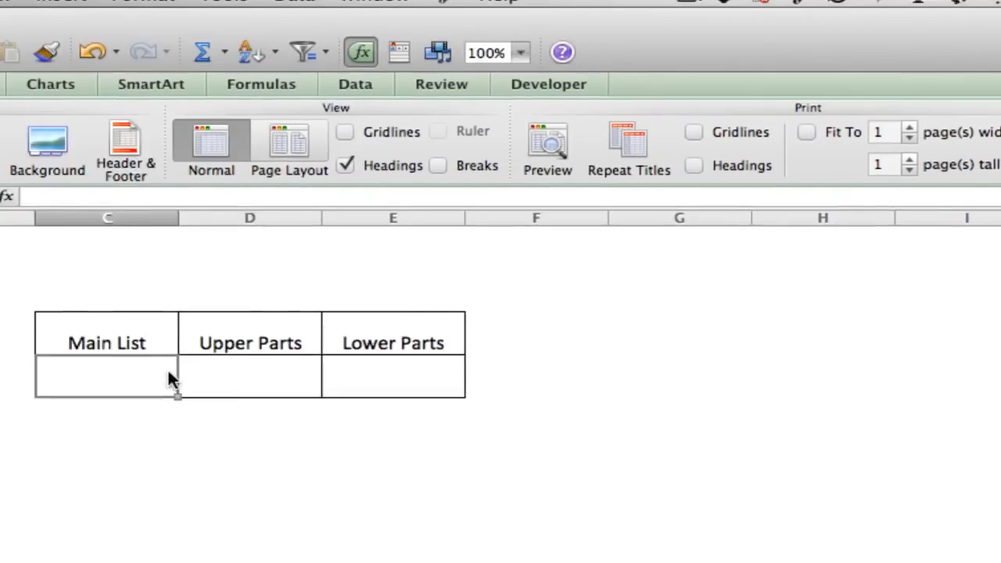
left_click(189, 388)
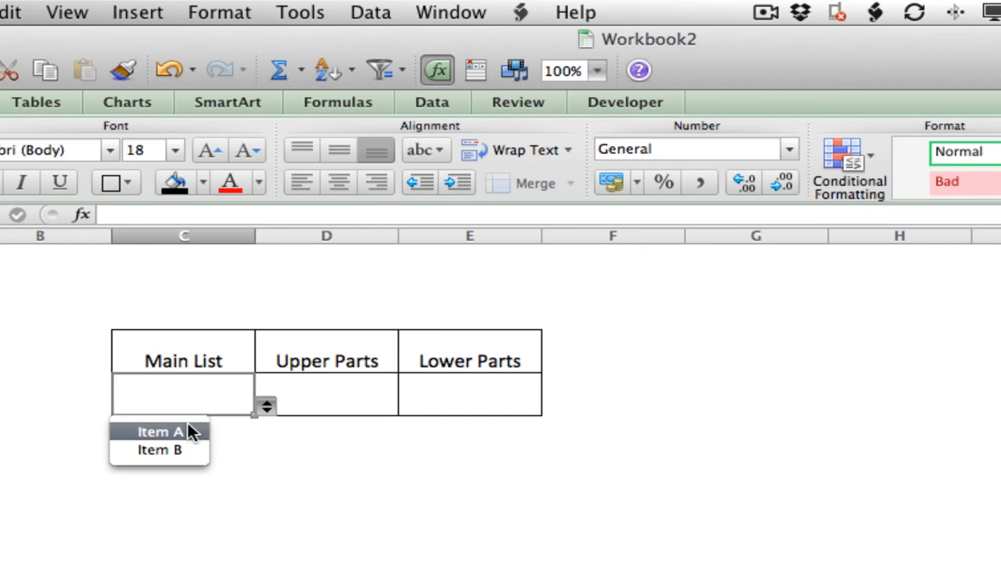
left_click(192, 430)
On the form sheet, start data validation for the Upper Parts cell D4 and set it to allow a list
left_click(338, 405)
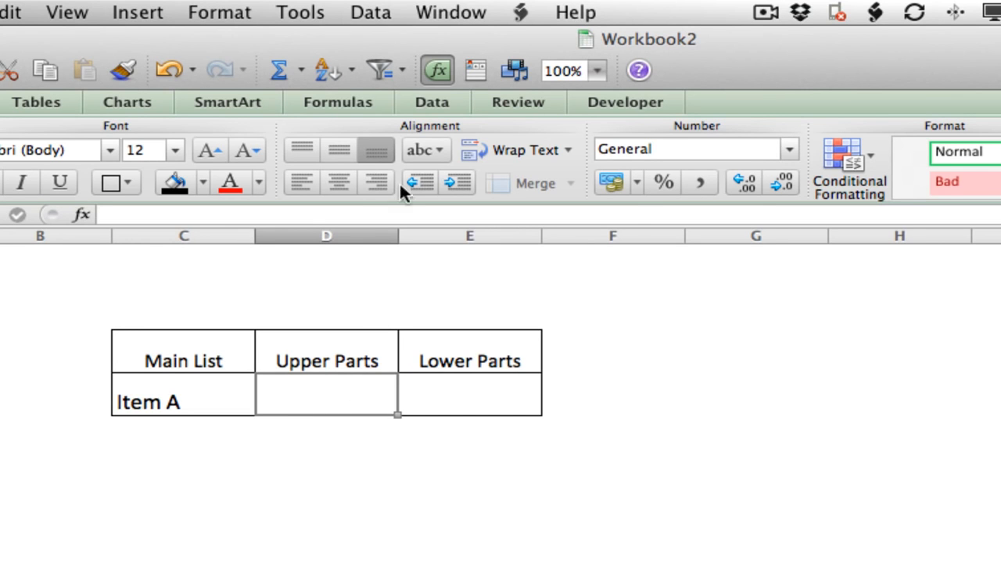
left_click(377, 11)
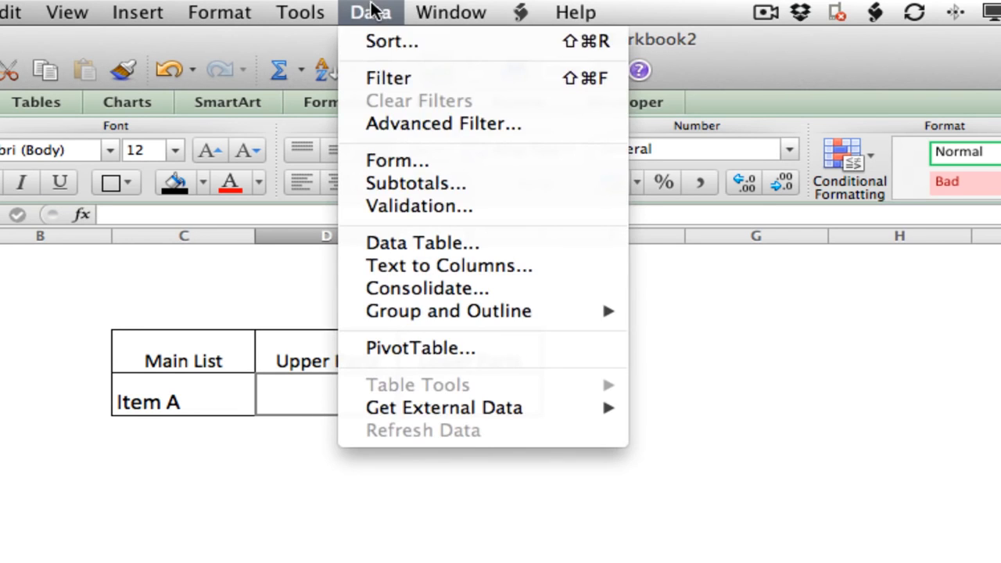
left_click(412, 201)
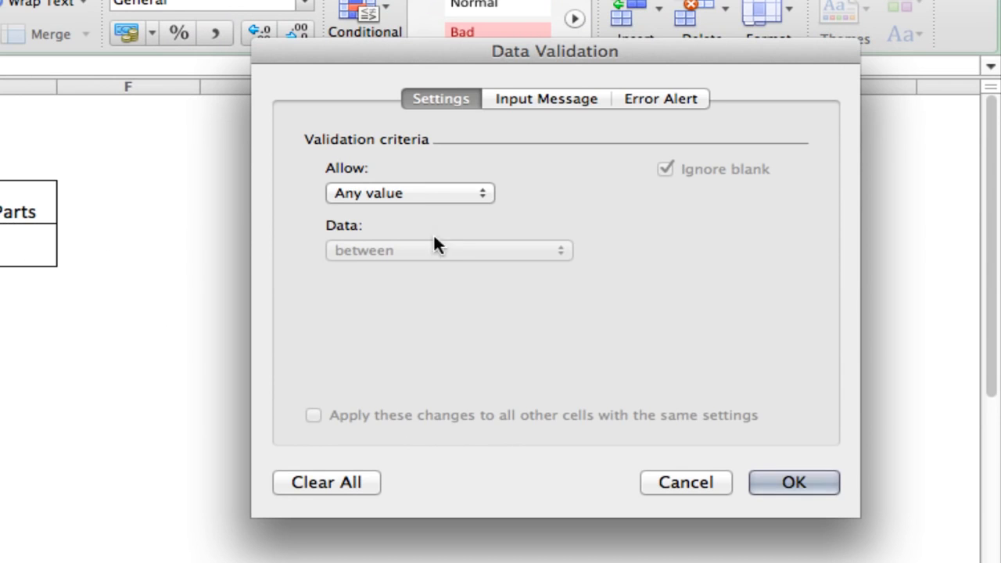
left_click(412, 192)
left_click(398, 255)
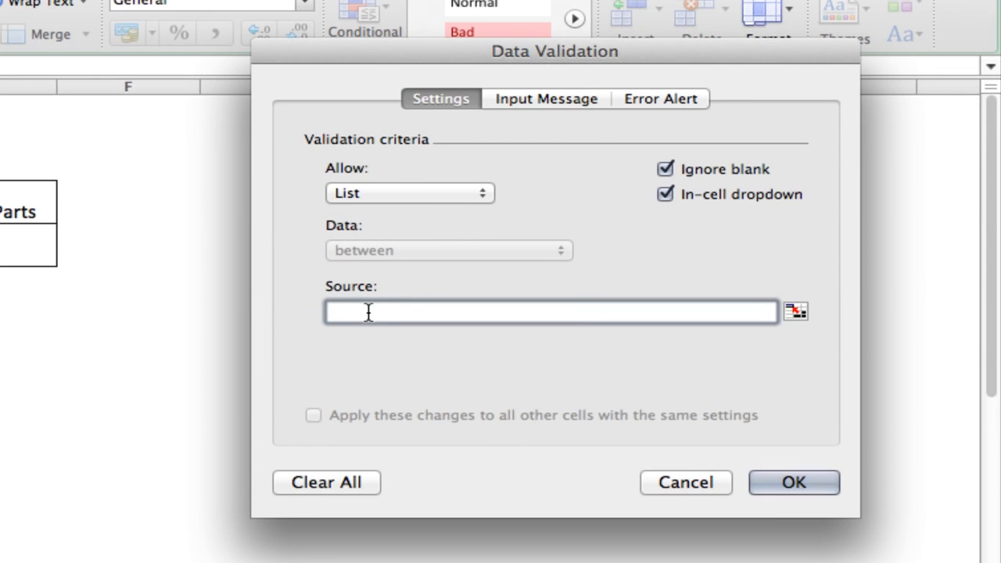
Set the Upper Parts validation source to =INDIRECT(VLOOKUP($C$4,Lists,2,FALSE)) and apply it
type("=INDIRECT")
type("(VLOOKUP(")
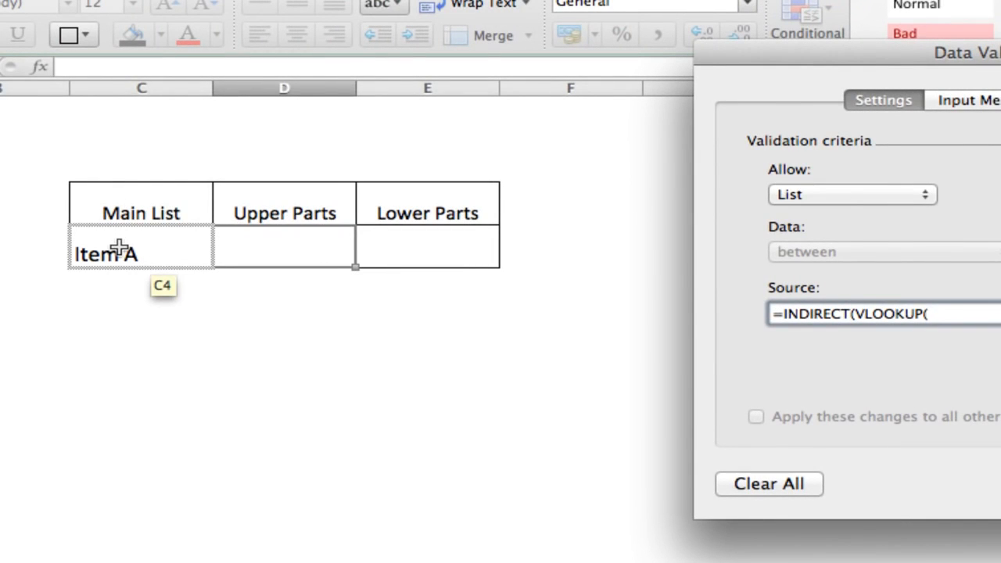
left_click(118, 248)
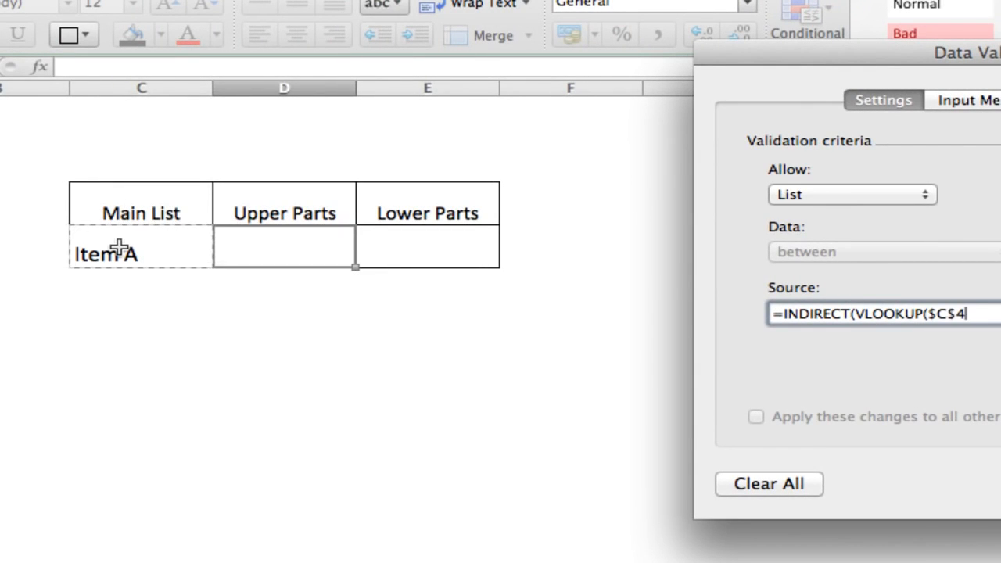
type(",")
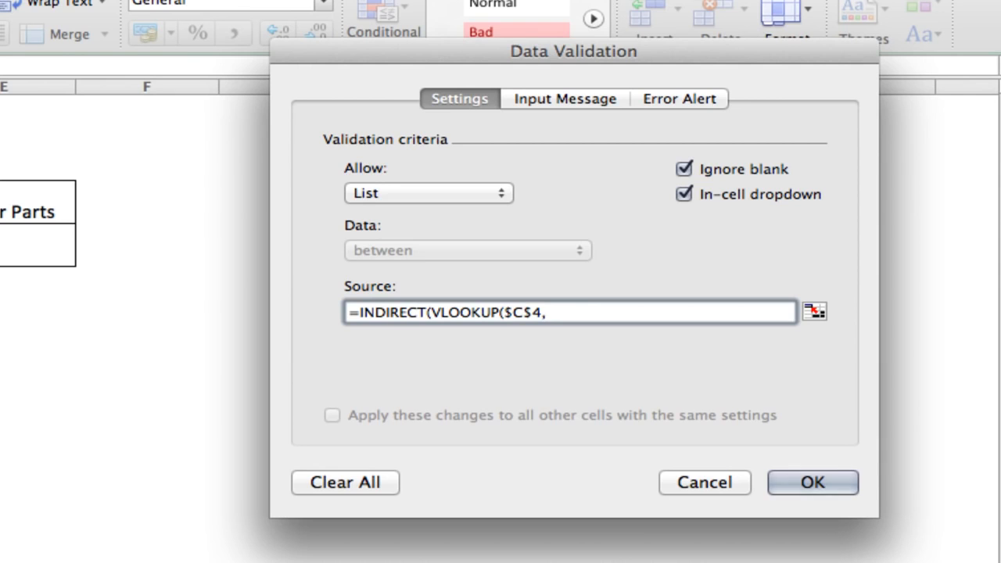
type("Lists")
type(",2")
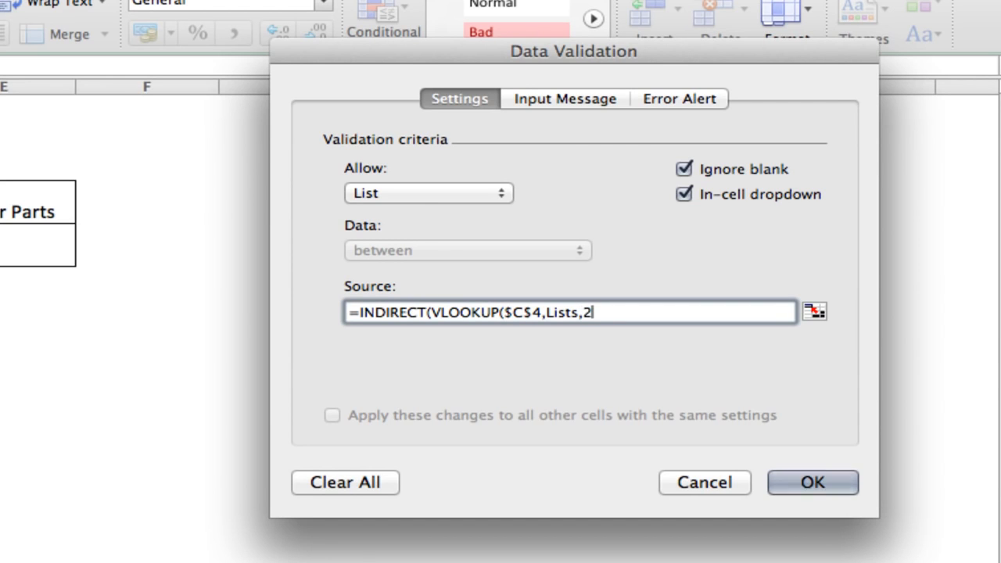
type(",FALSE")
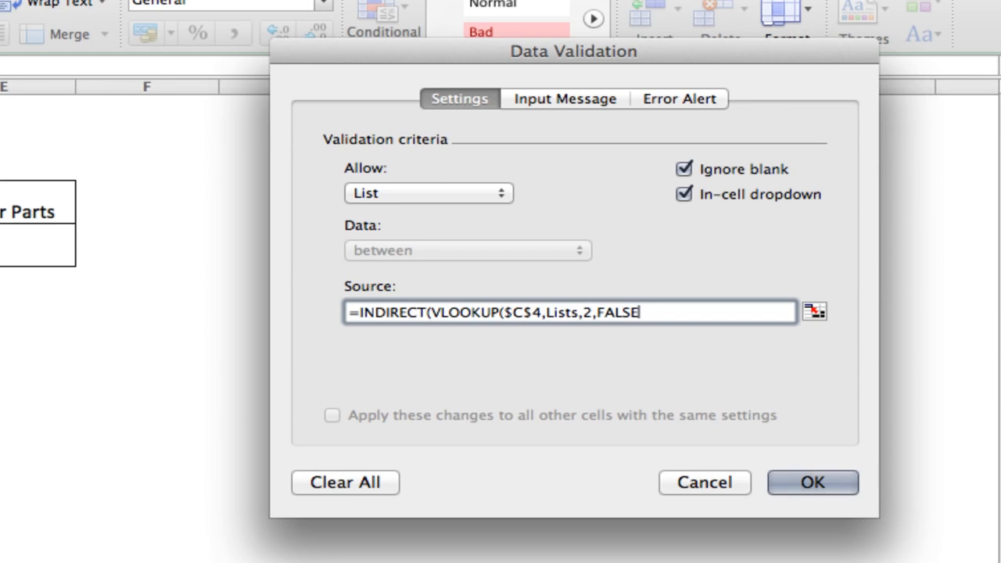
type(")")
key("Return")
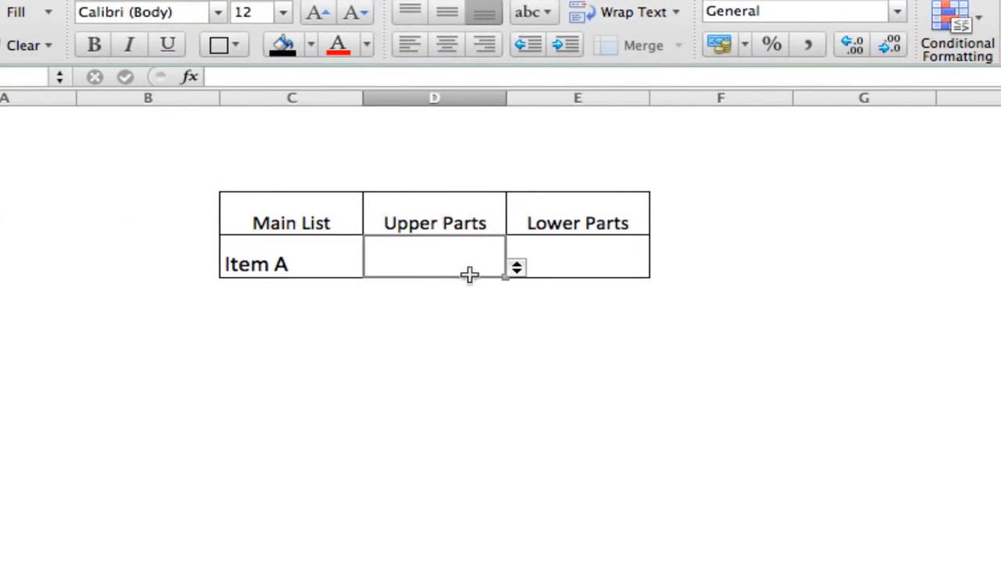
Check the Upper Parts dropdown options with Item A and again after choosing Item B in the Main List cell
left_click(512, 270)
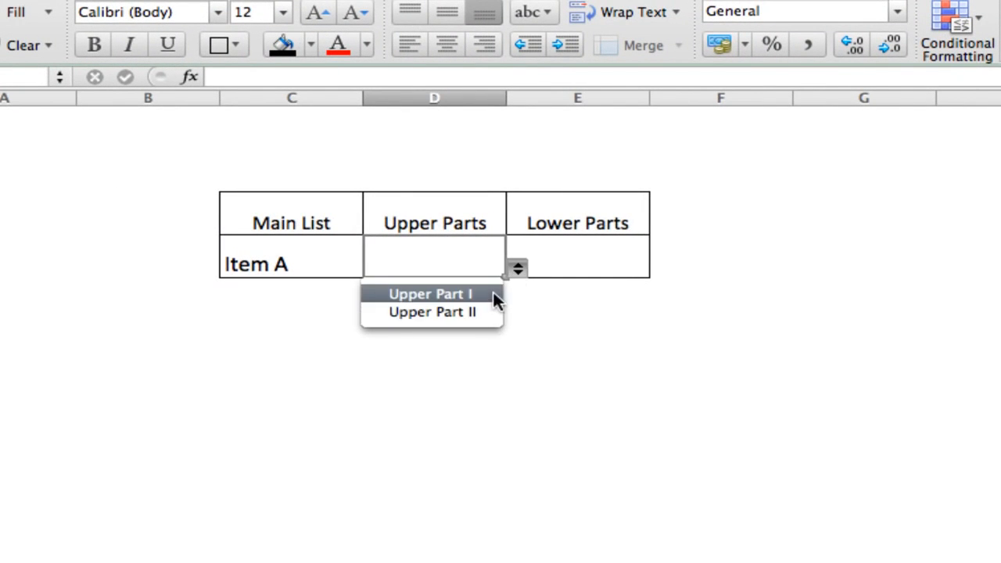
left_click(516, 268)
left_click(343, 245)
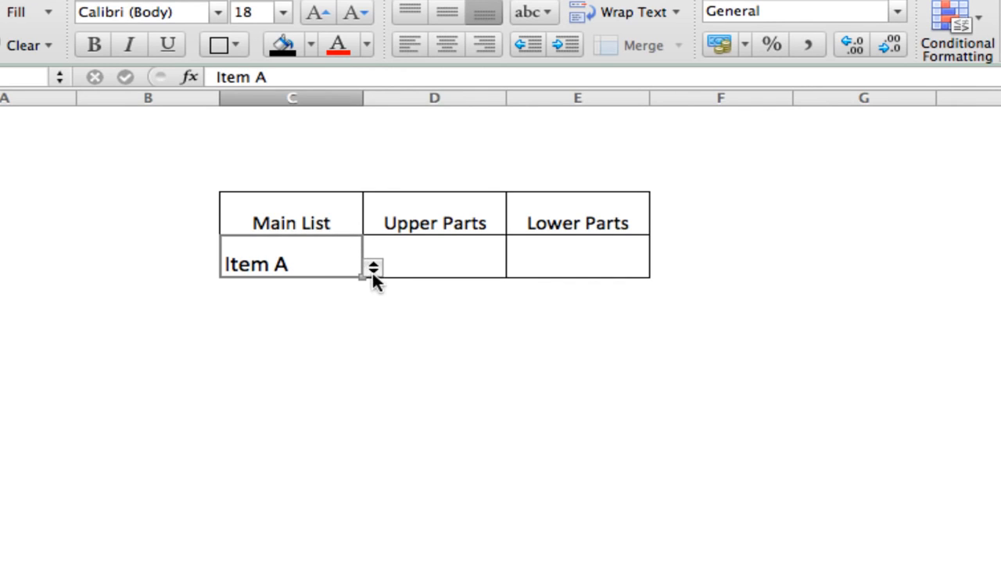
left_click(373, 268)
left_click(296, 310)
left_click(501, 268)
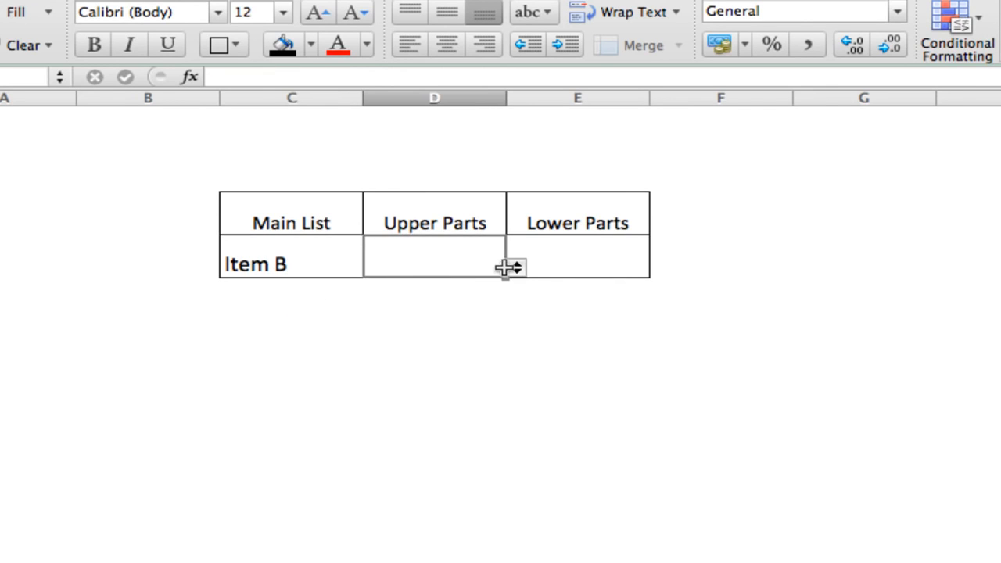
left_click(515, 267)
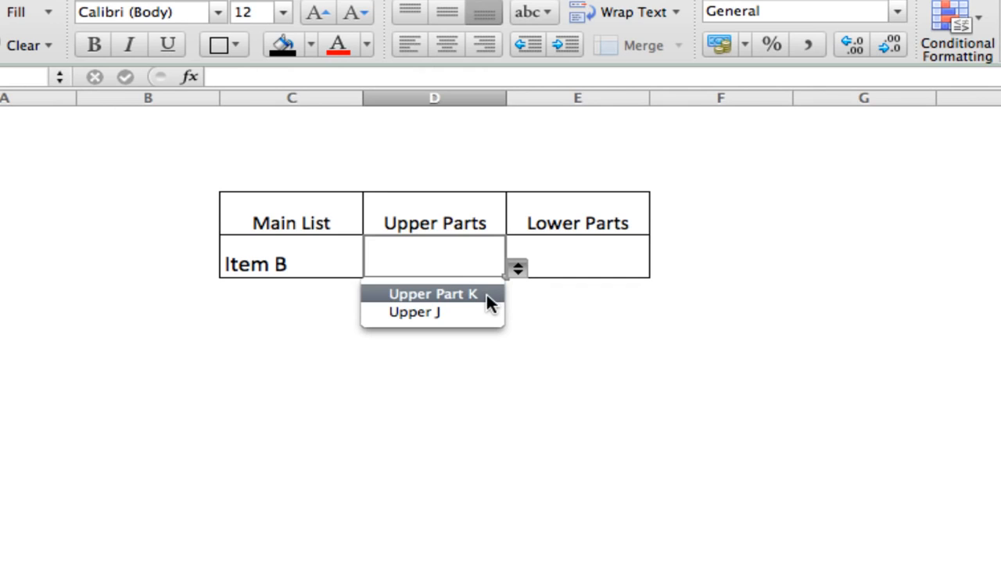
left_click(514, 269)
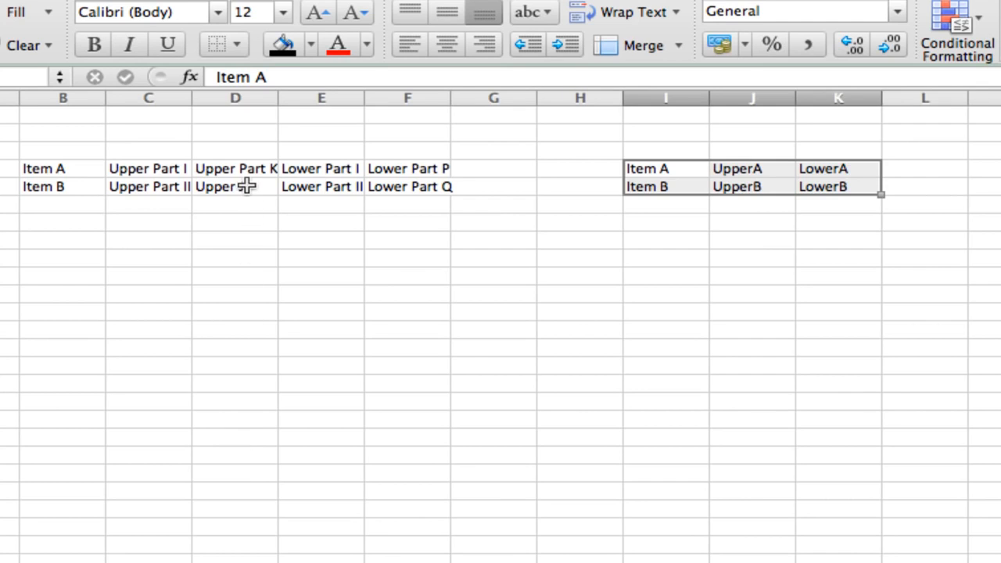
On the source lists sheet, replace the text of cell D5 with Upper Part J
left_click(246, 186)
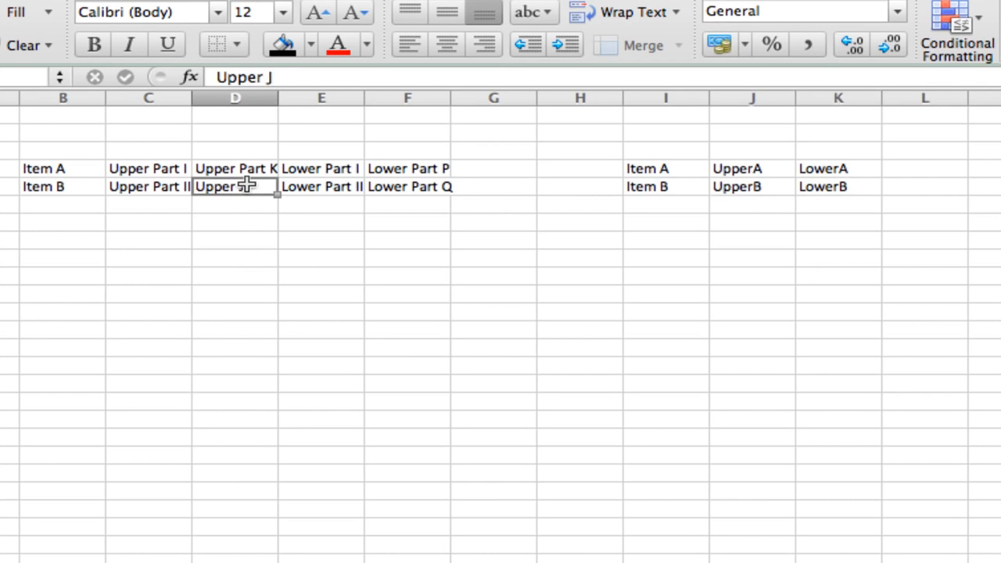
type("Upper PArt")
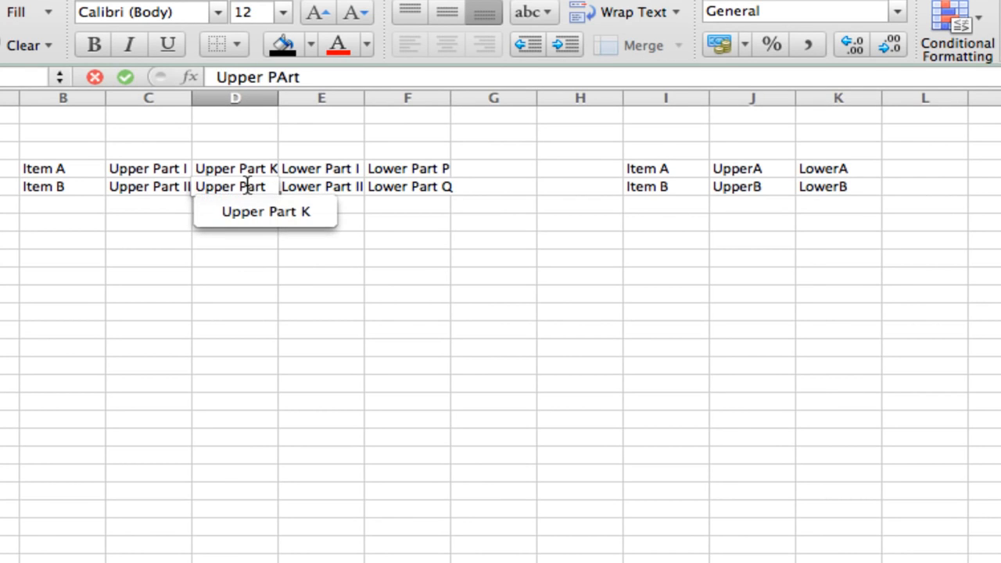
key("BackSpace")
key("BackSpace")
key("BackSpace")
type("art J")
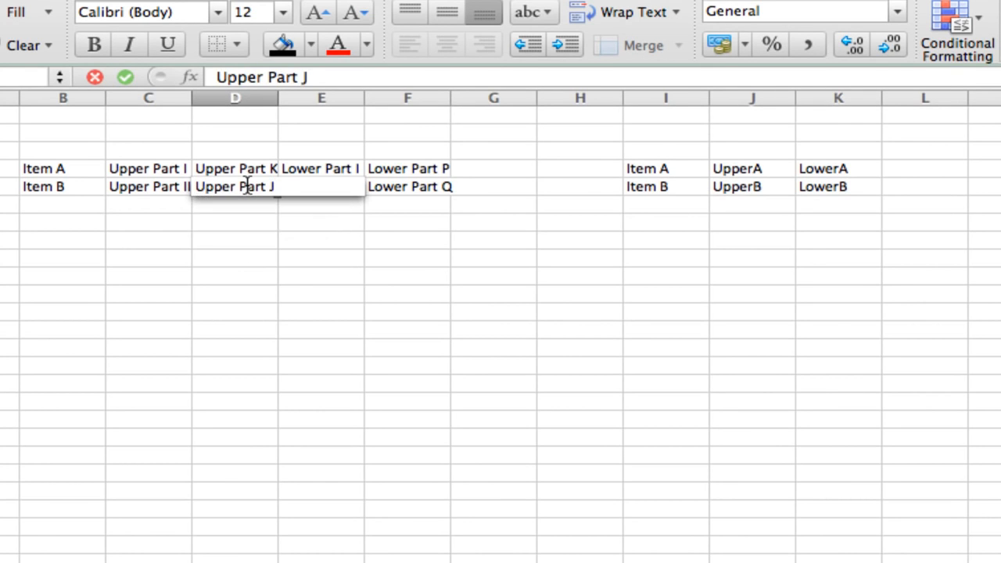
key("Return")
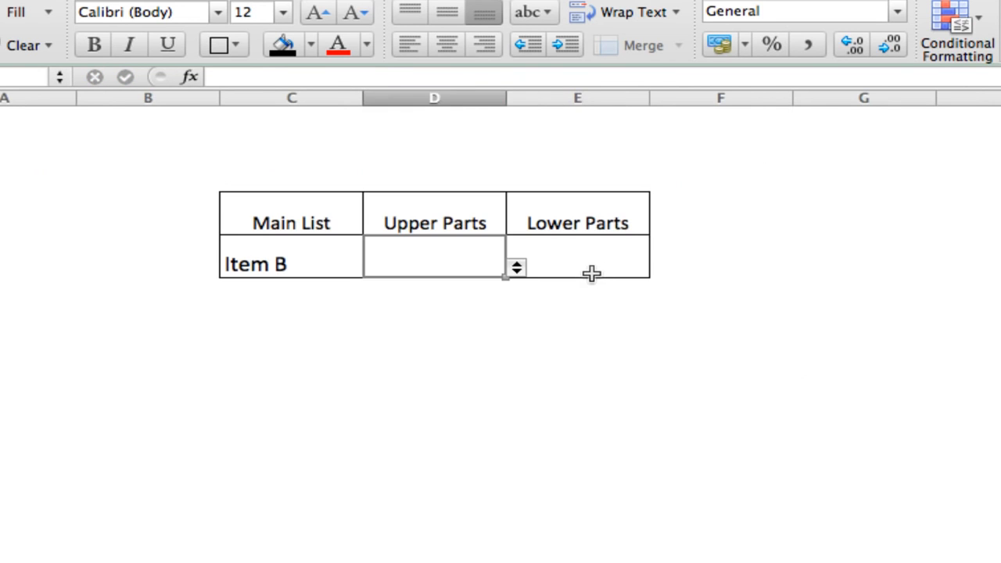
Back on the form sheet, start data validation for the Lower Parts cell E4 and set it to allow a list
left_click(592, 274)
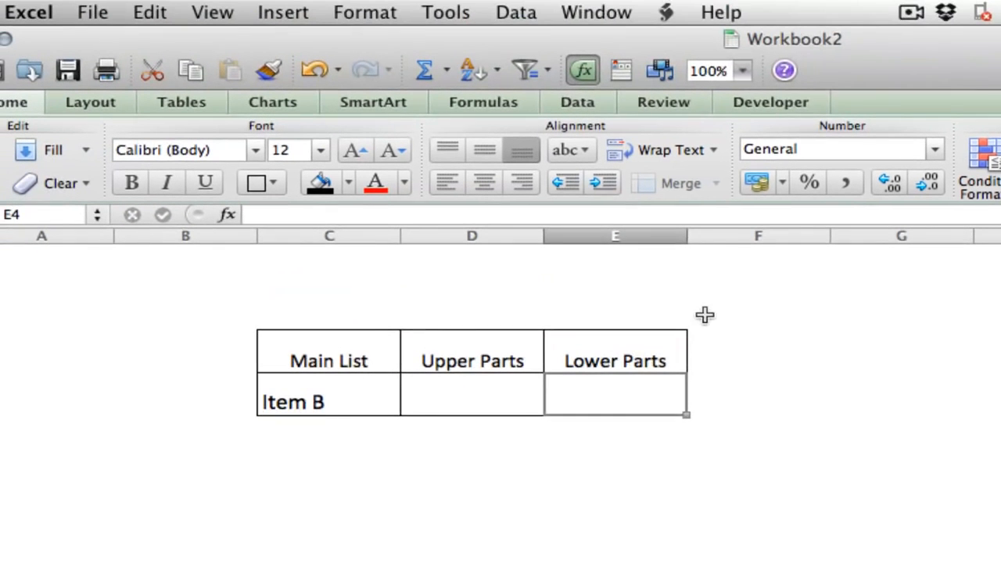
left_click(519, 15)
left_click(581, 208)
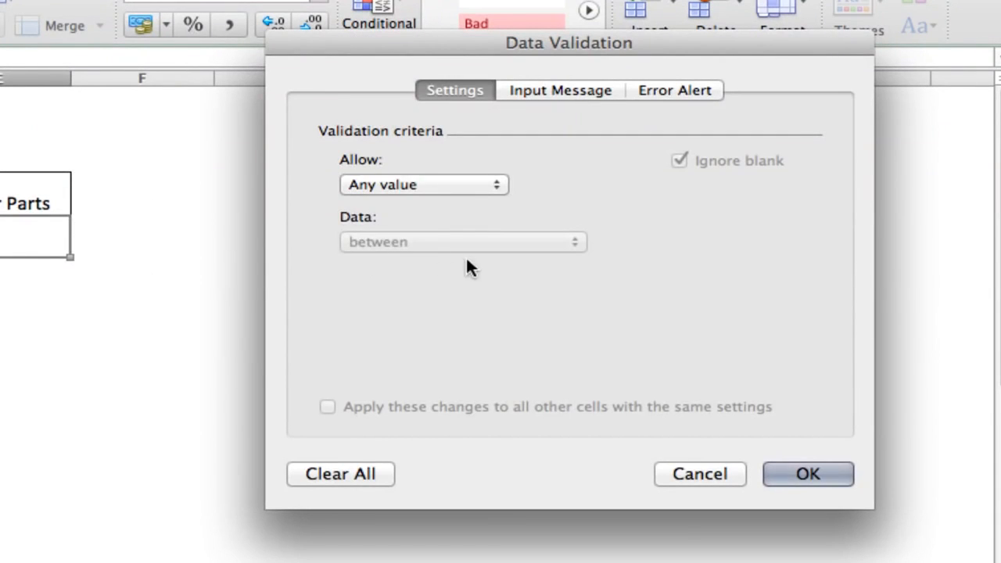
left_click(423, 186)
left_click(420, 239)
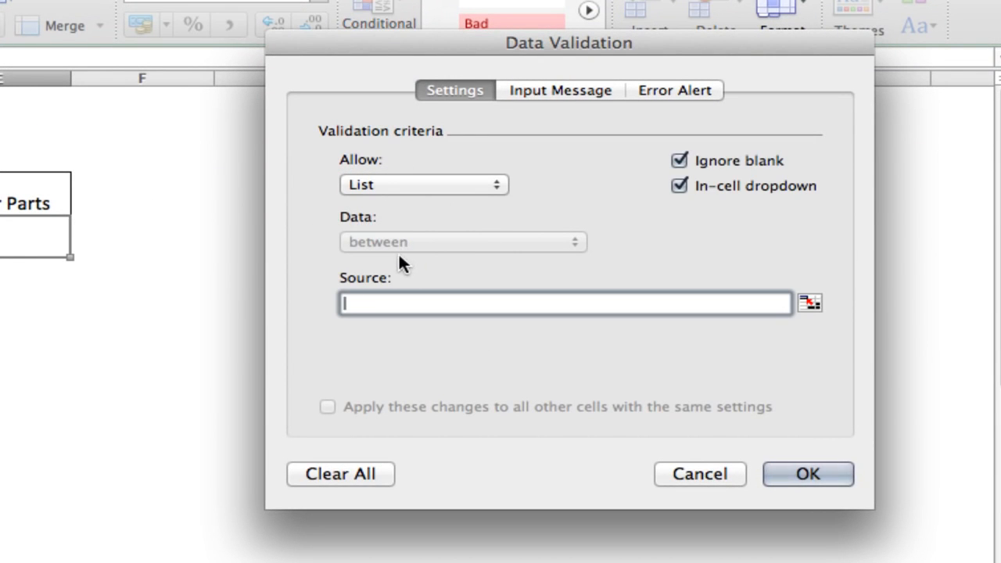
Set the Lower Parts validation source to =INDIRECT(VLOOKUP($C$4,Lists,3,FALSE)) and apply it
type("=INDIRECT(")
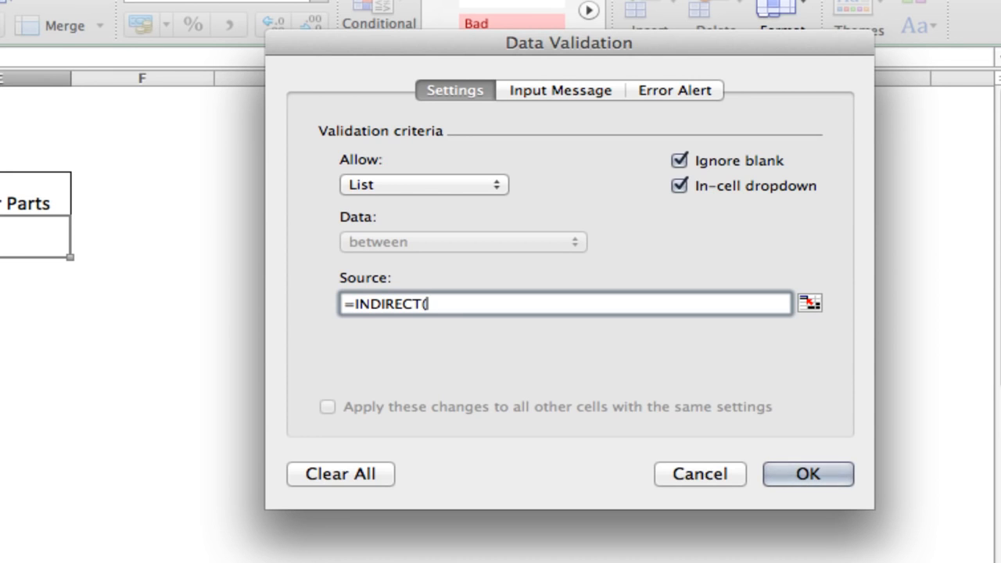
type("VLOOKUP")
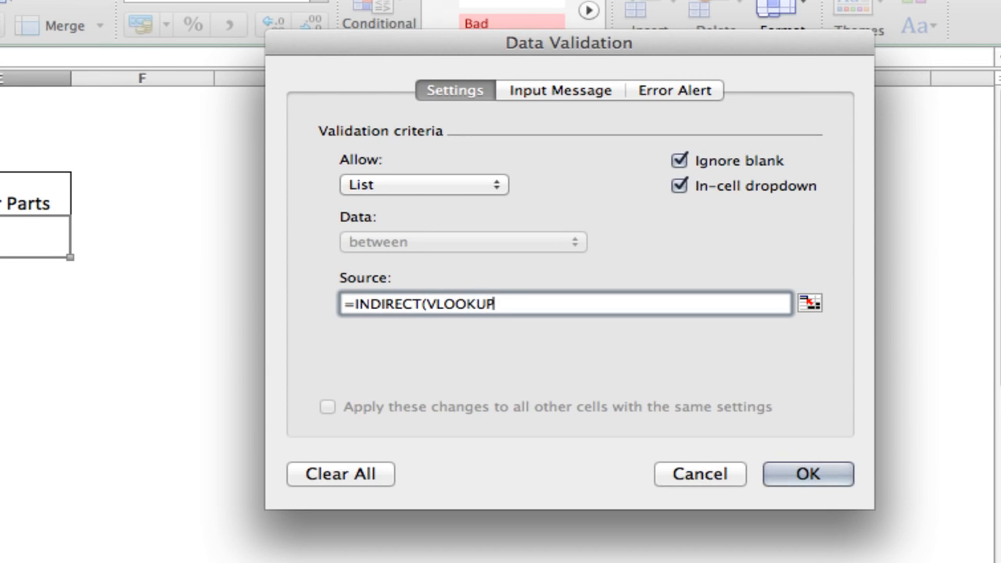
type("(")
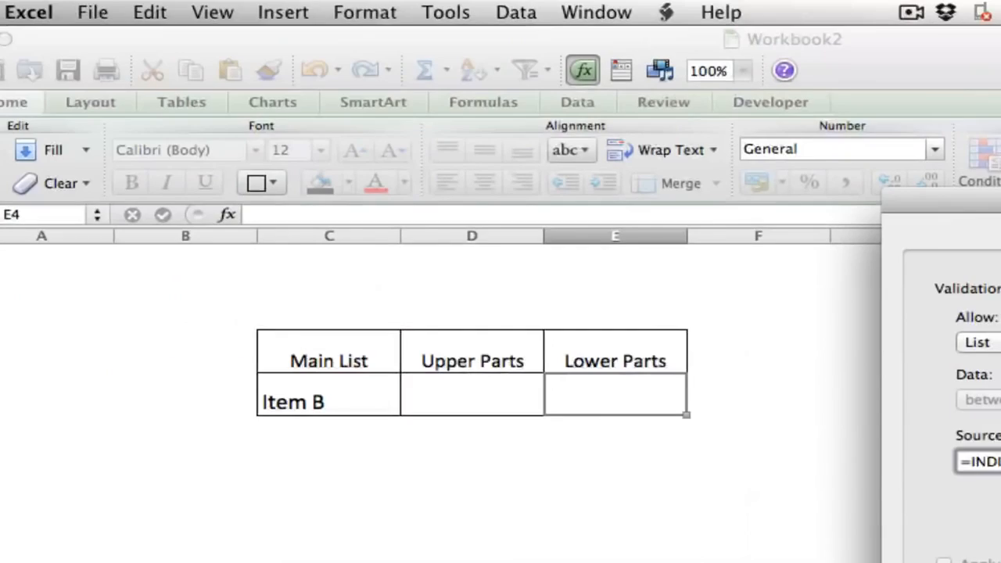
left_click(361, 402)
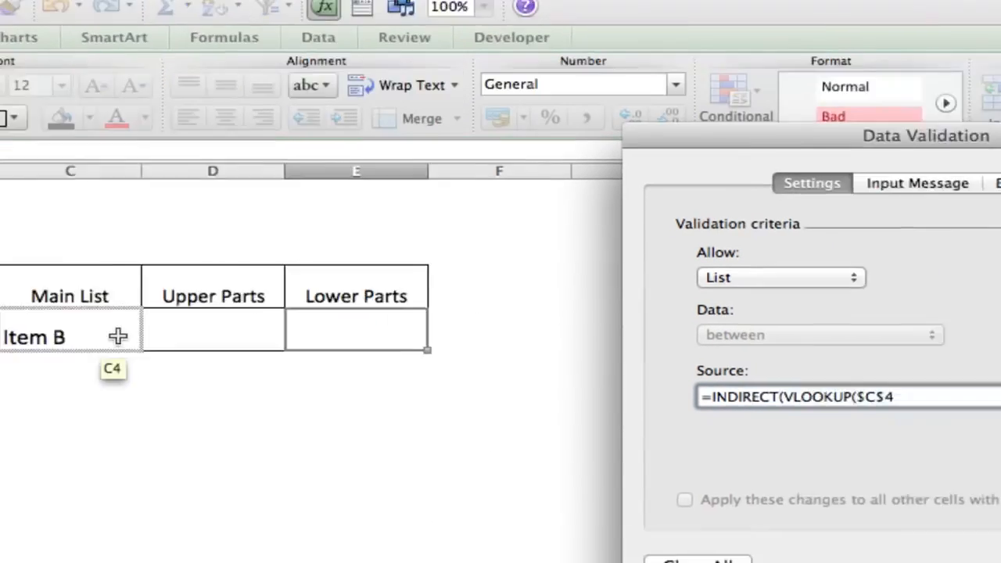
type(",Lists")
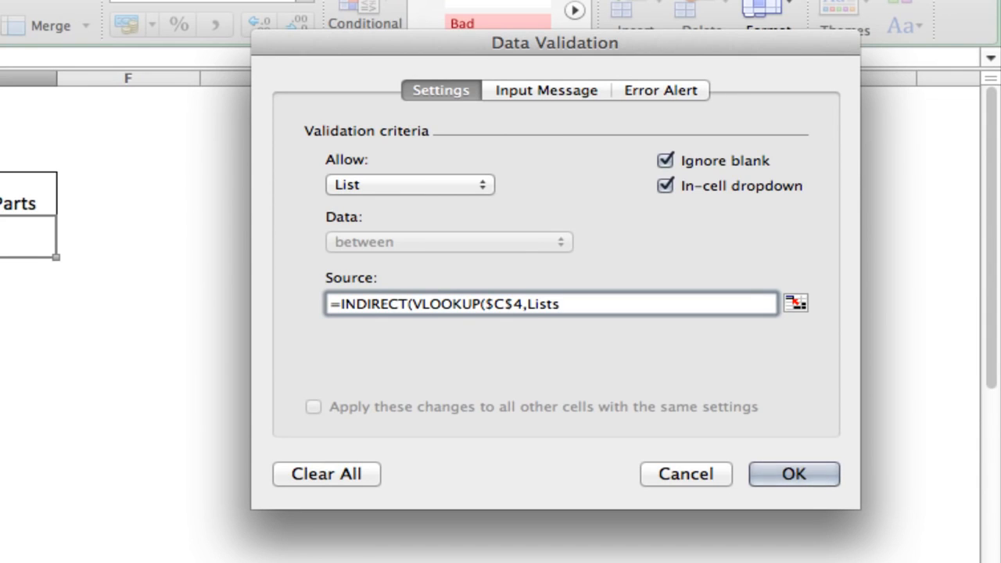
type(",")
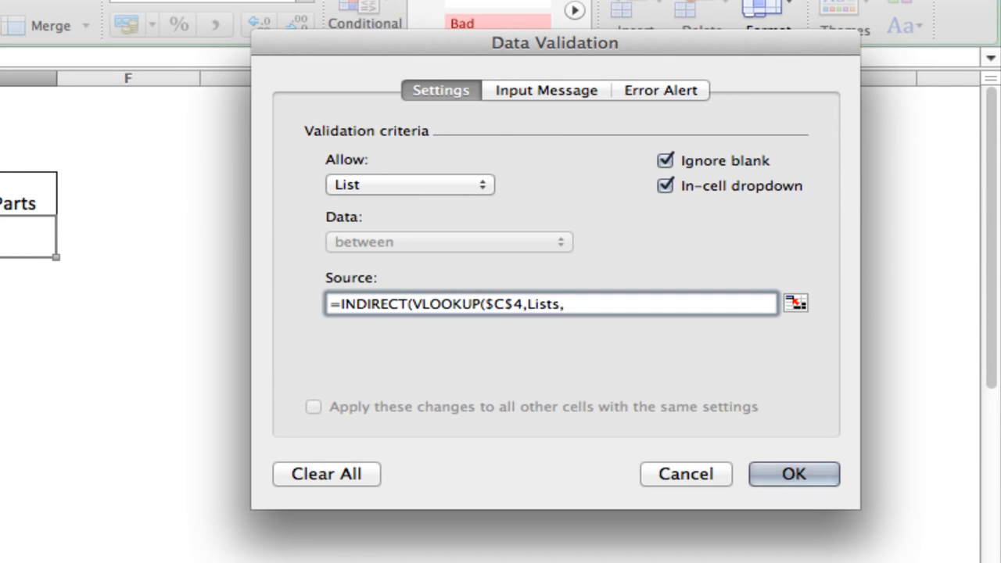
type("3,FALSE))")
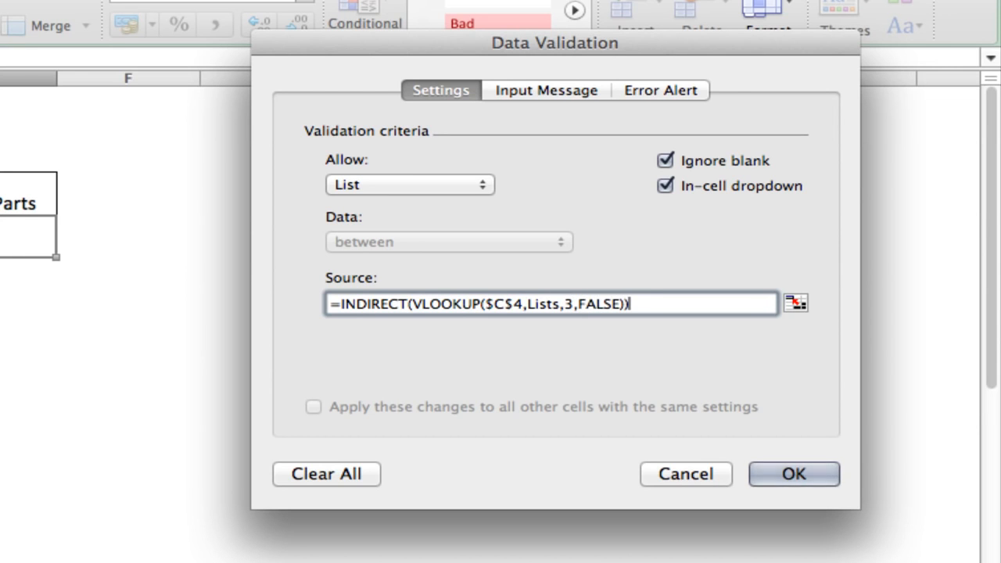
key("Return")
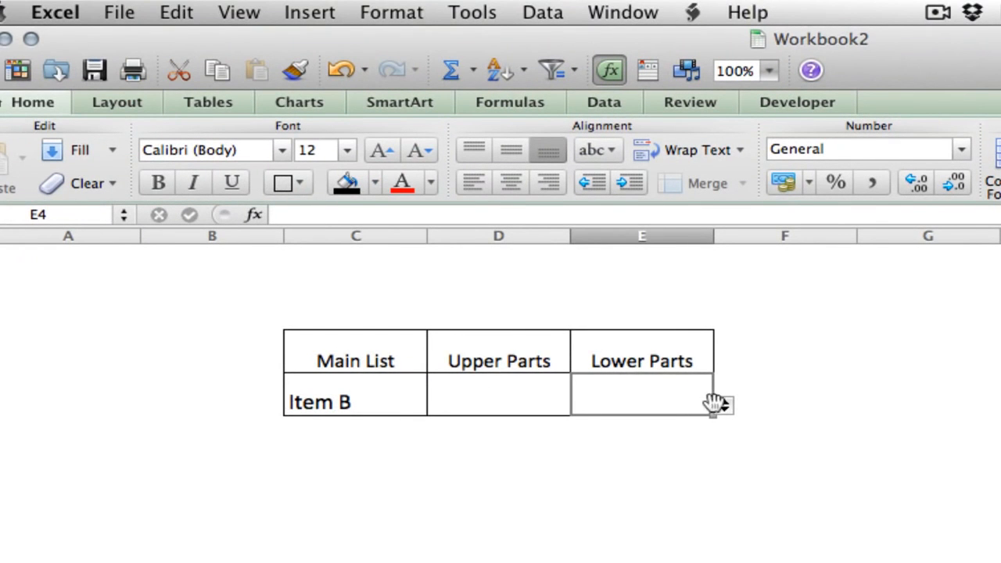
Check the options offered by the Lower Parts and Upper Parts dropdowns for Item B
left_click(723, 404)
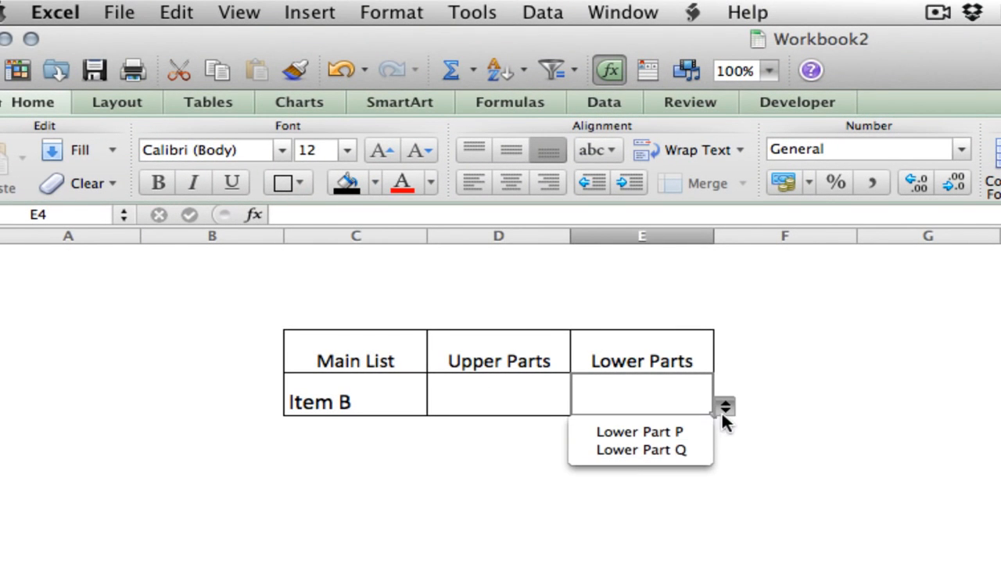
left_click(603, 395)
left_click(558, 398)
left_click(580, 404)
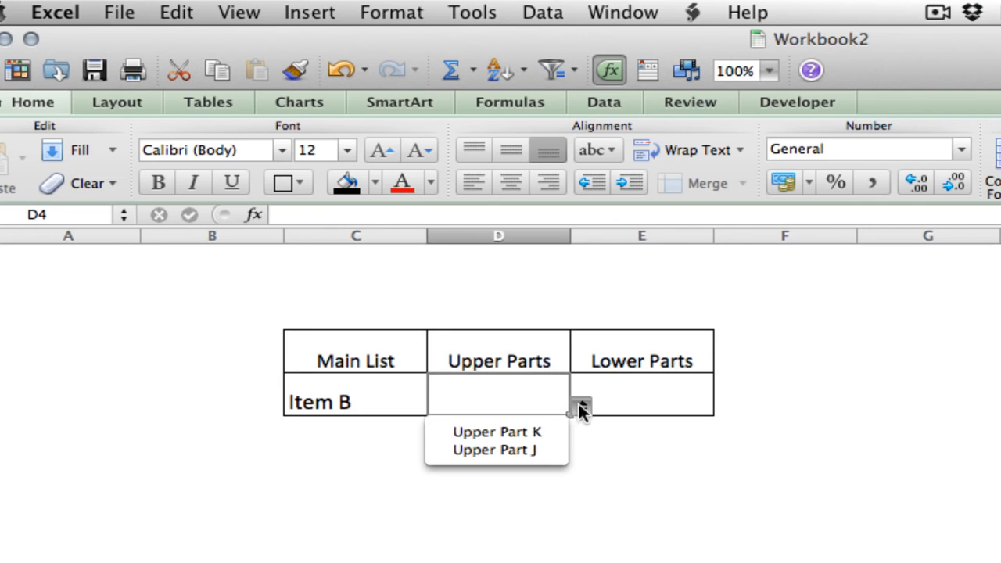
left_click(578, 406)
Choose Item A in the Main List cell and check the options in the Upper Parts and Lower Parts dropdowns
left_click(383, 402)
left_click(436, 405)
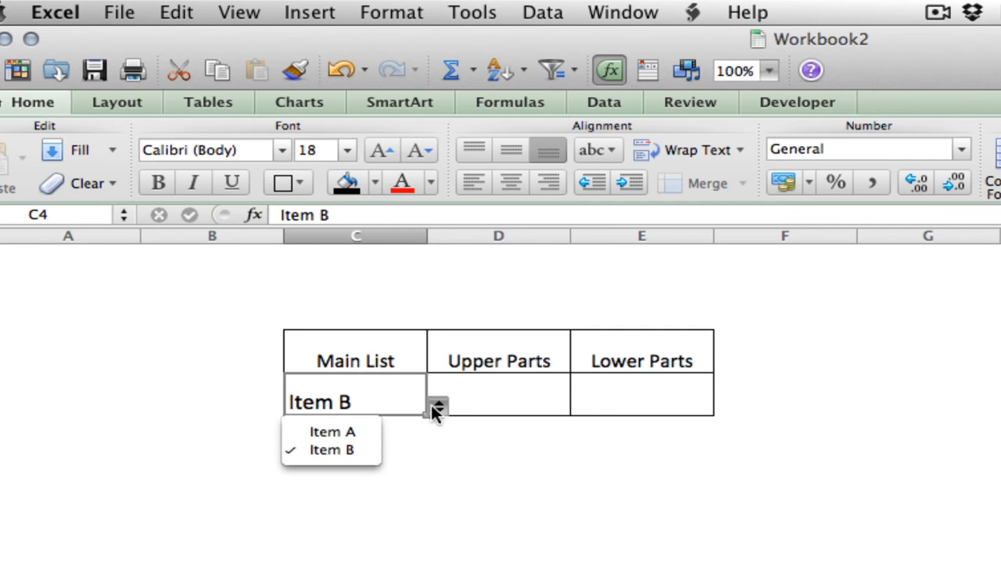
left_click(364, 432)
left_click(532, 397)
left_click(580, 405)
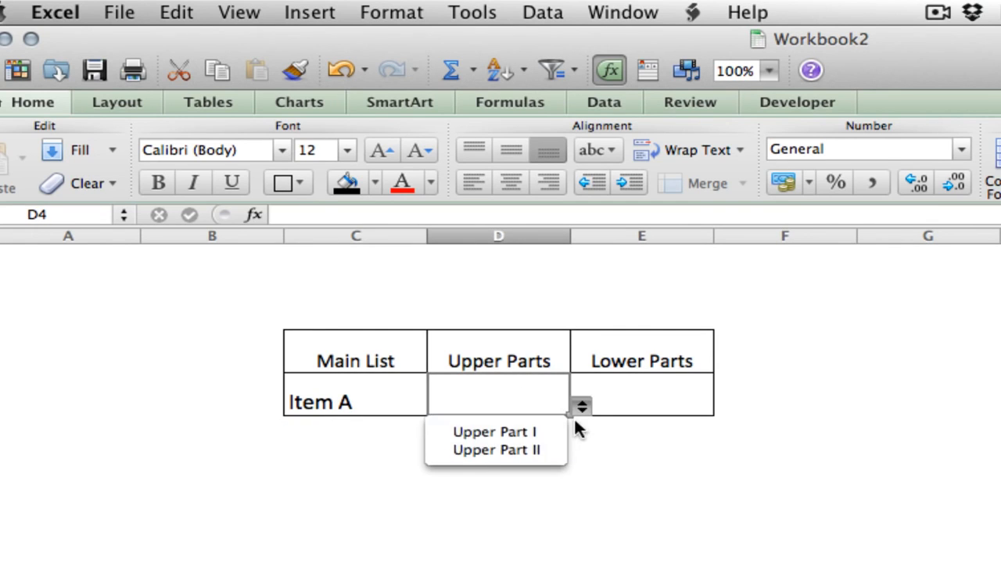
left_click(579, 408)
left_click(708, 406)
left_click(723, 406)
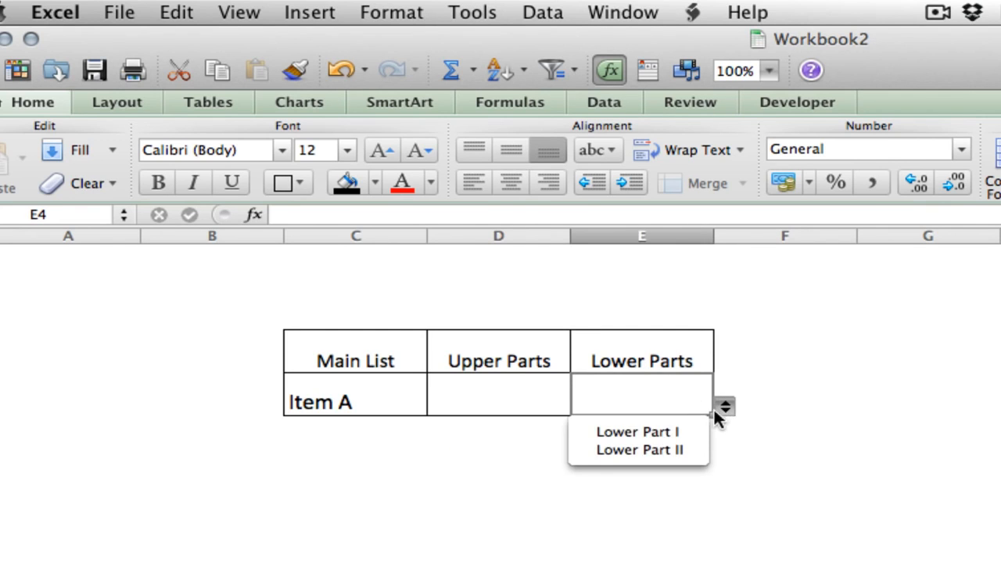
left_click(721, 405)
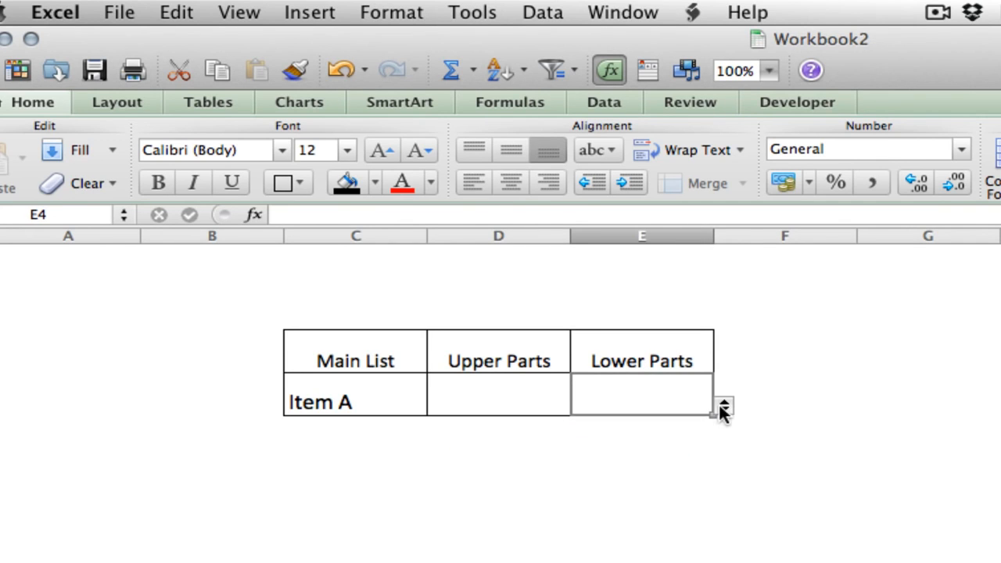